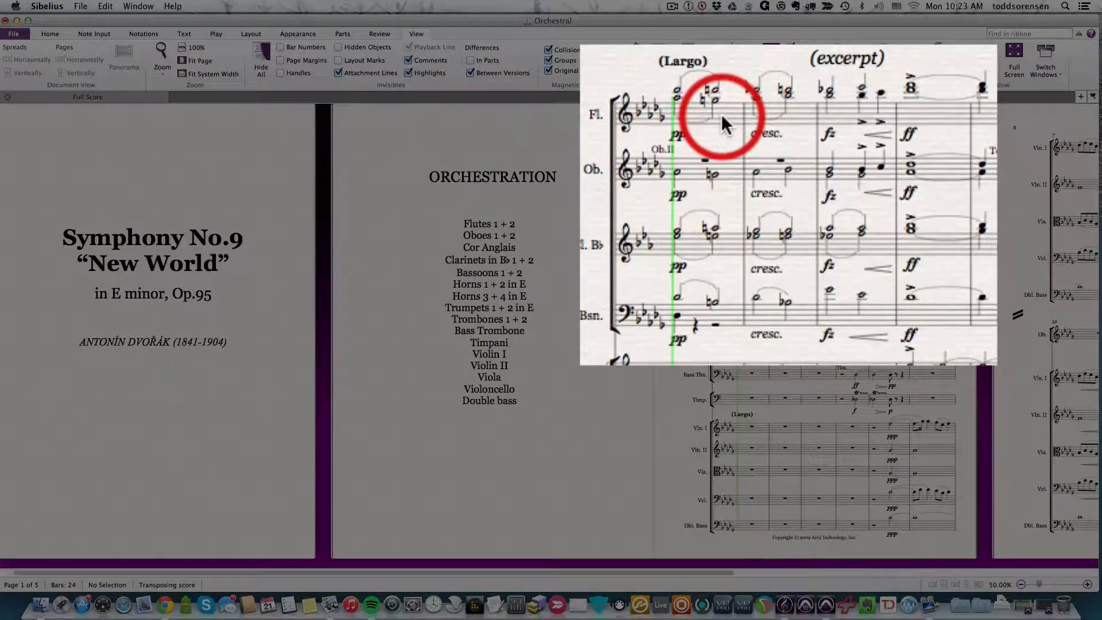
- Play back the opening of Movement II and stop the playback
{"action": "key", "text": "space"}
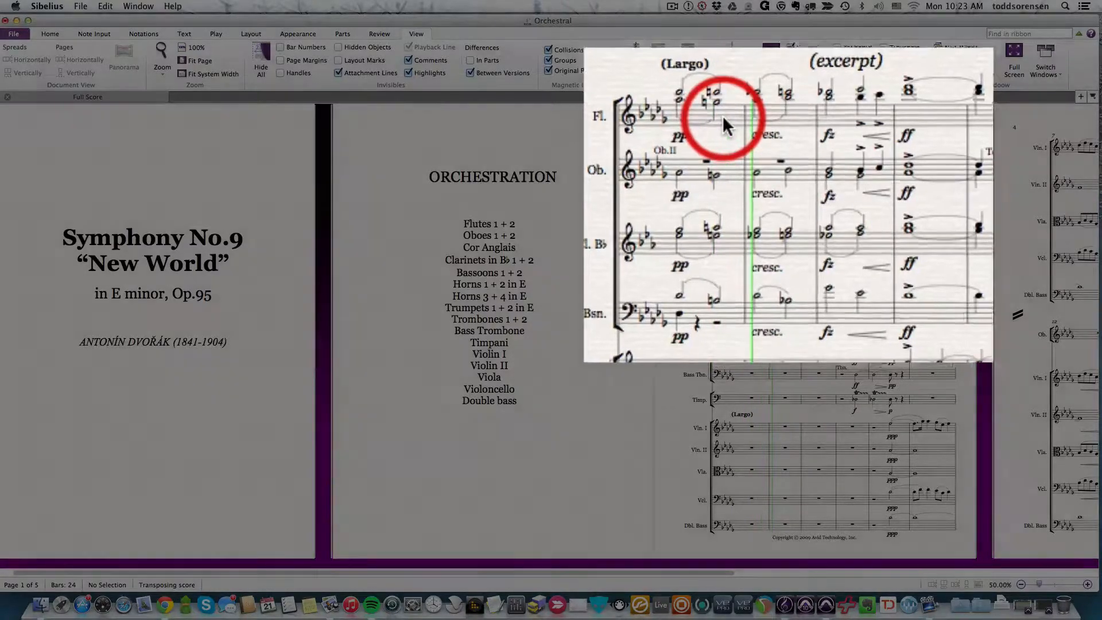
{"action": "key", "text": "space"}
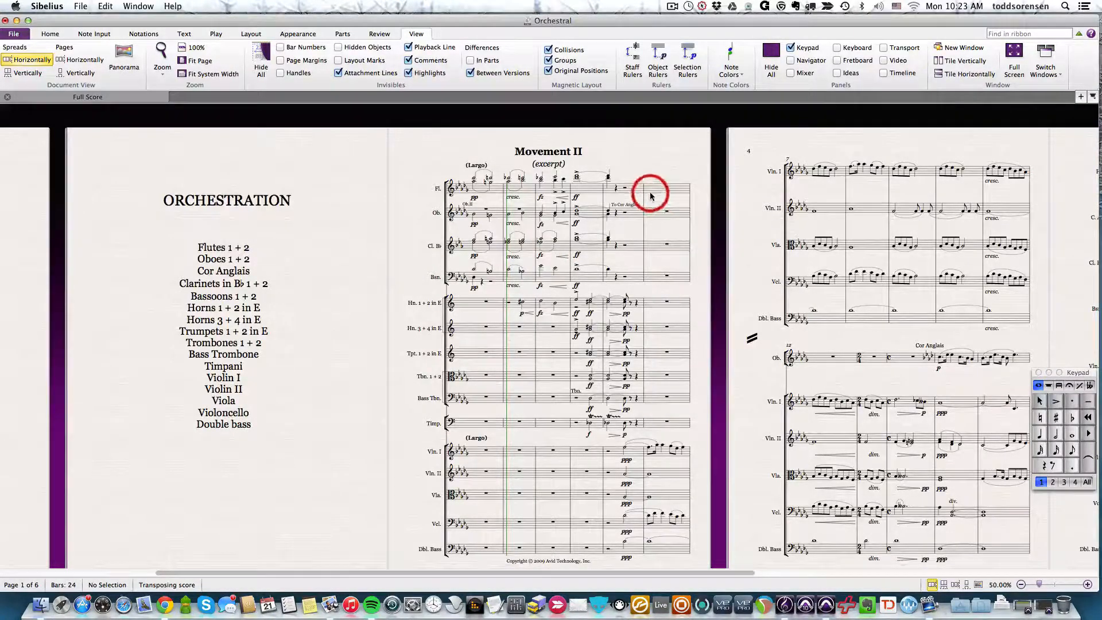
- Clear bar 7 of the Violin I staff and undo the deletion
{"action": "left_click", "coordinate": [626, 188]}
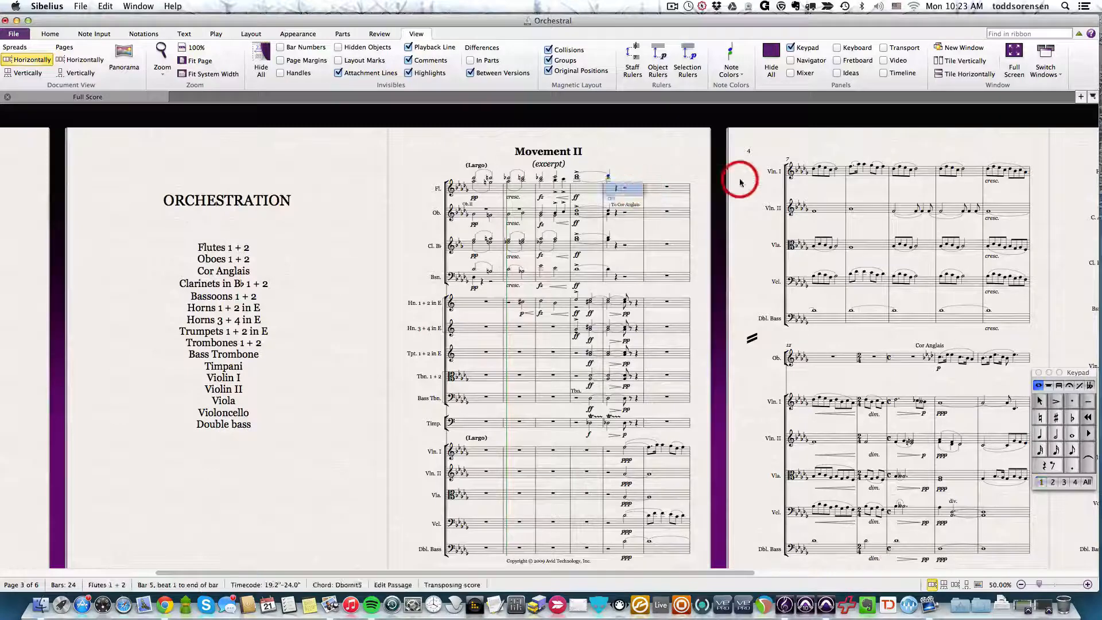
{"action": "left_click", "coordinate": [821, 174]}
{"action": "left_click", "coordinate": [821, 174]}
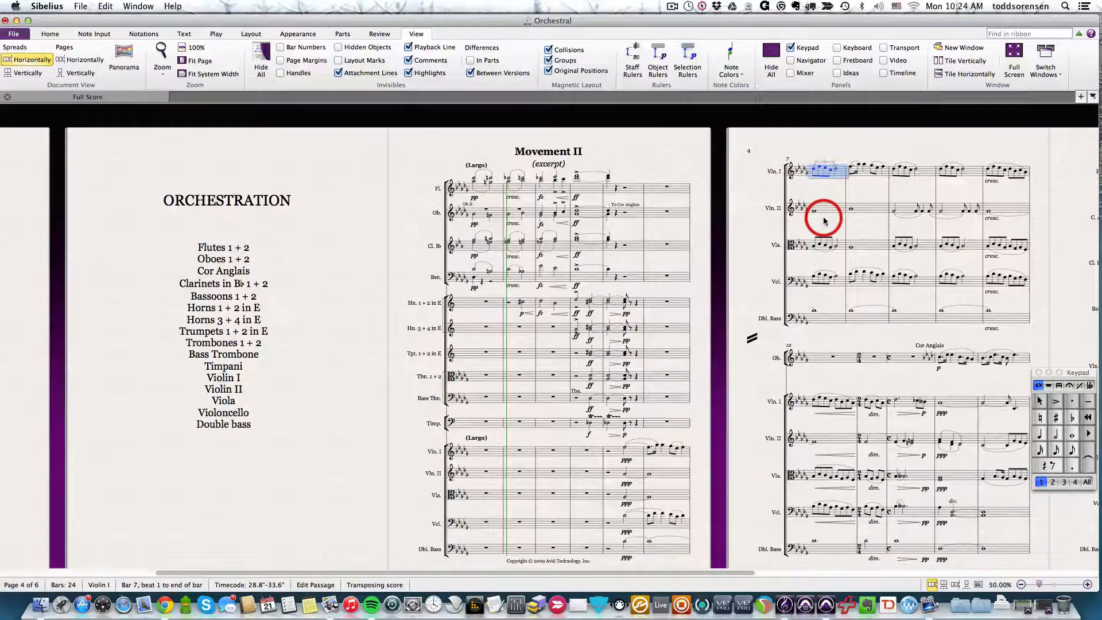
{"action": "key", "text": "Delete"}
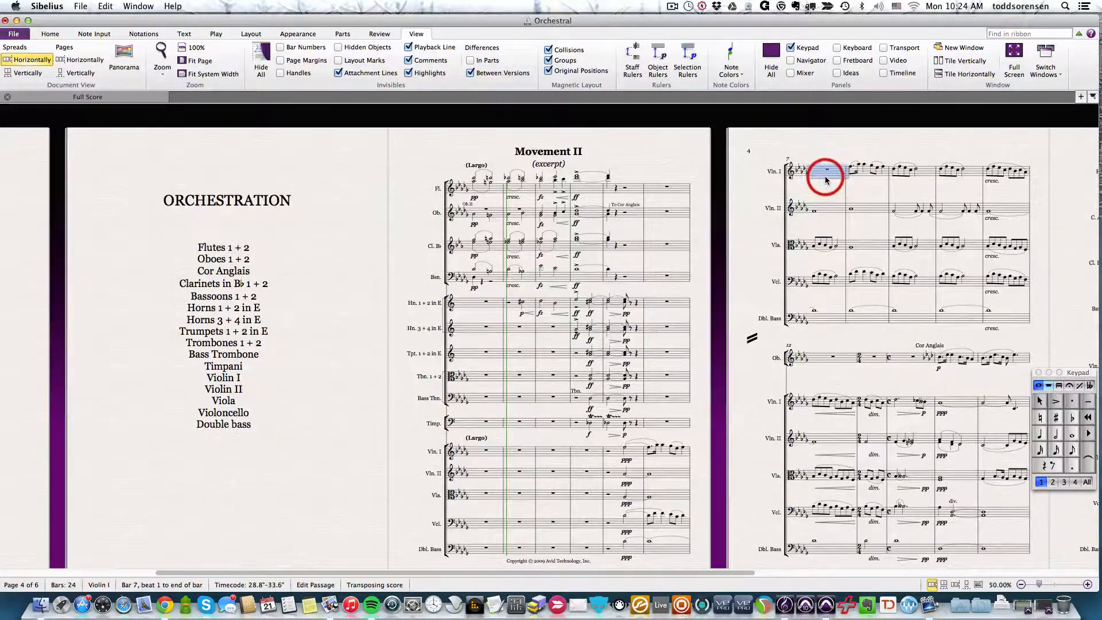
{"action": "key", "text": "super+="}
{"action": "key", "text": "super+="}
{"action": "key", "text": "super+="}
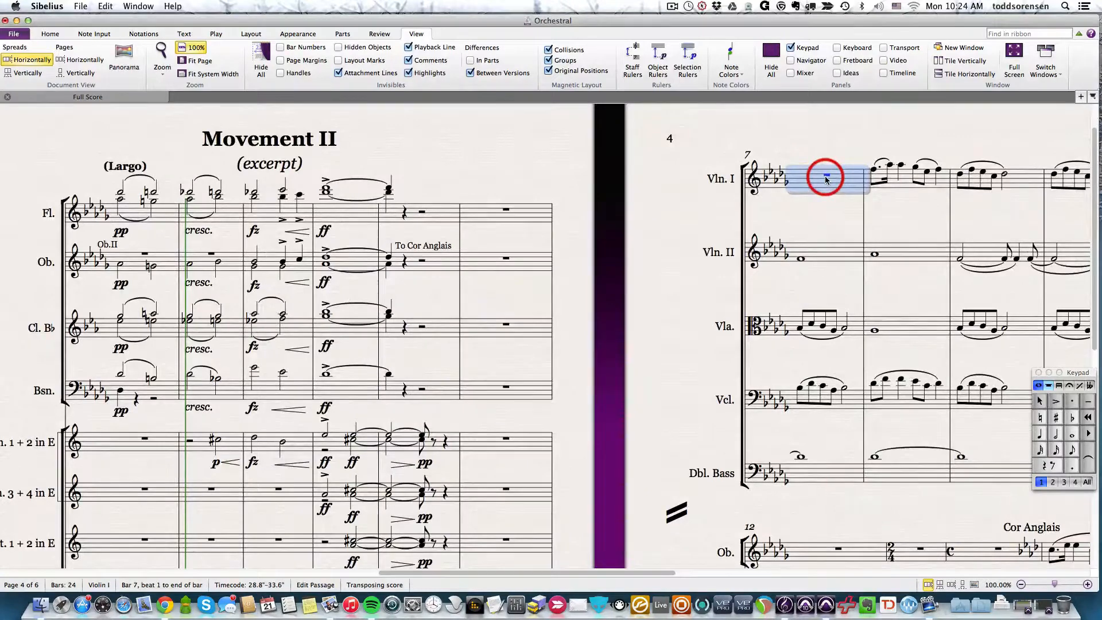
{"action": "left_click", "coordinate": [826, 147]}
{"action": "key", "text": "super+z"}
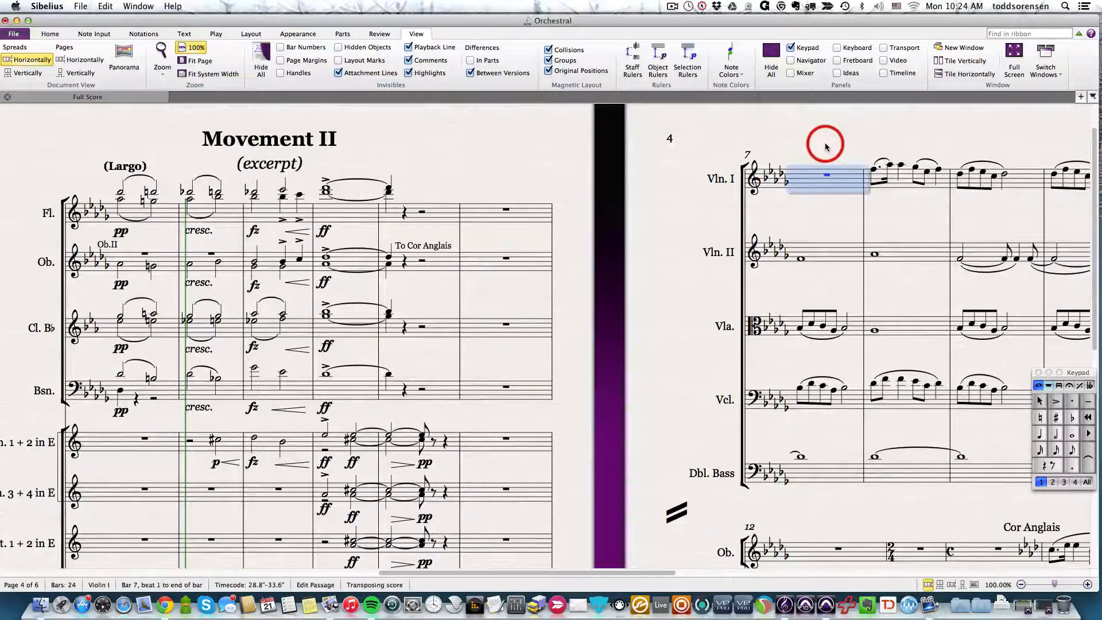
{"action": "left_click", "coordinate": [827, 148]}
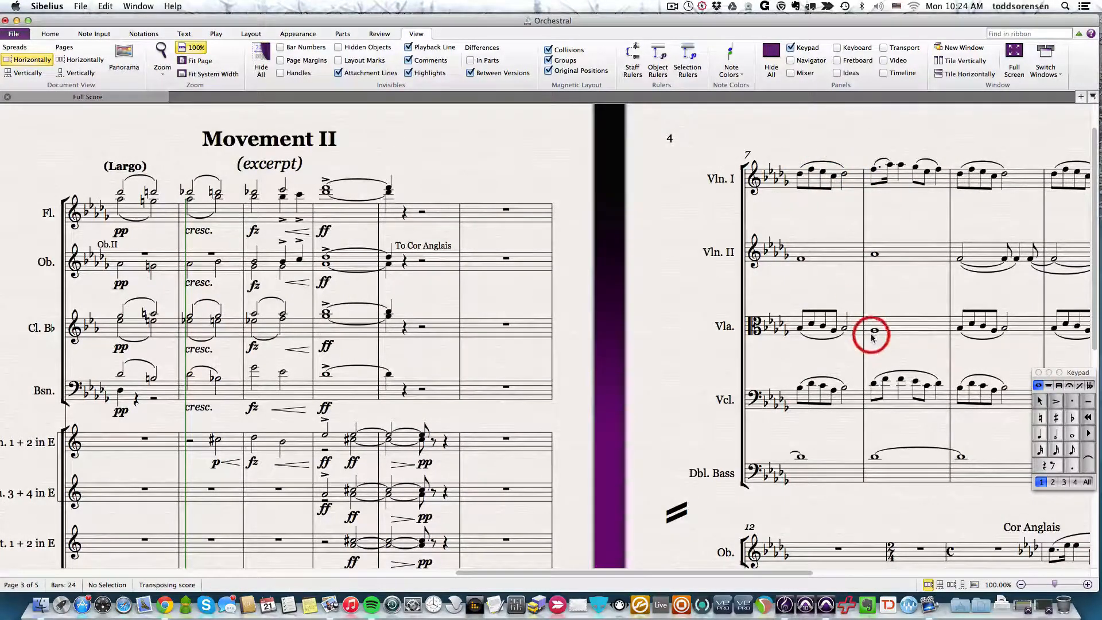
- Replace the second note of bar 9 in Violin I with a rest and delete that rest
{"action": "left_click", "coordinate": [971, 170]}
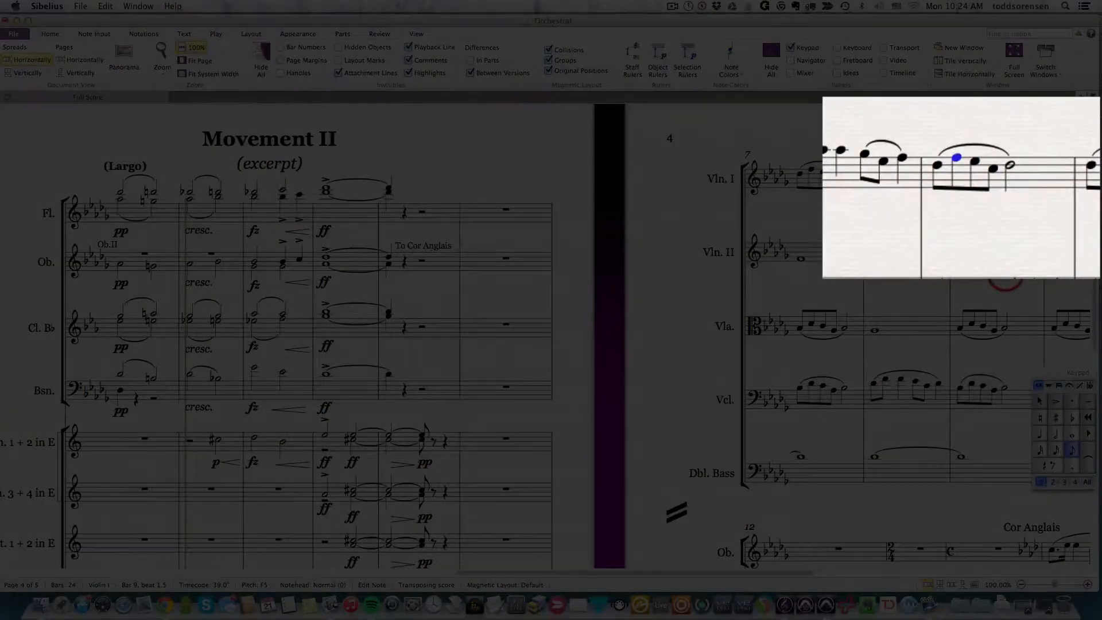
{"action": "key", "text": "0"}
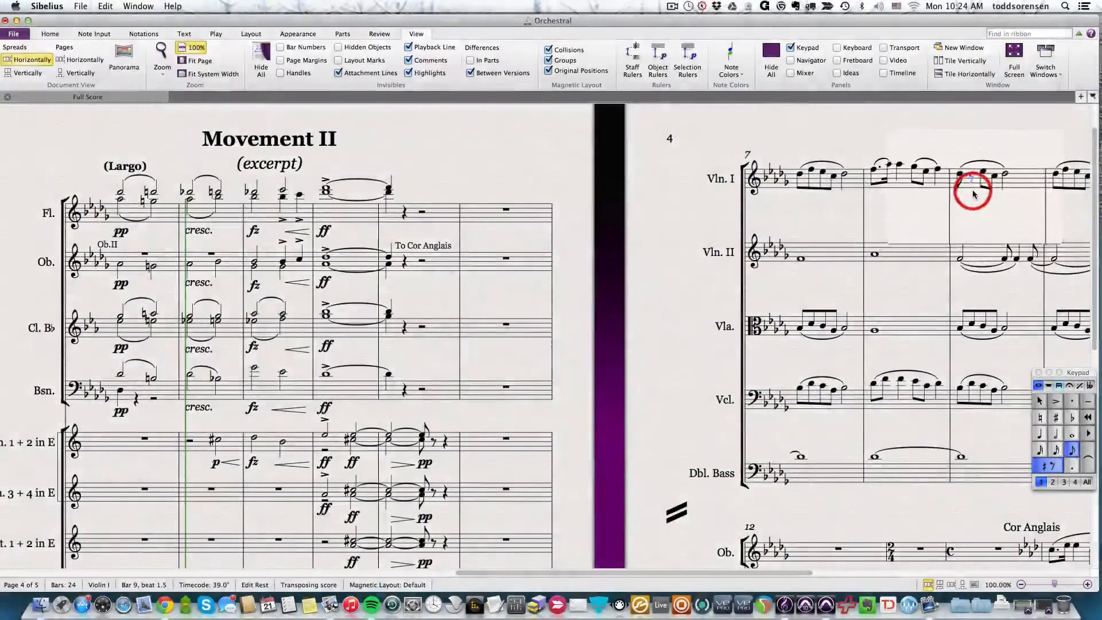
{"action": "key", "text": "Delete"}
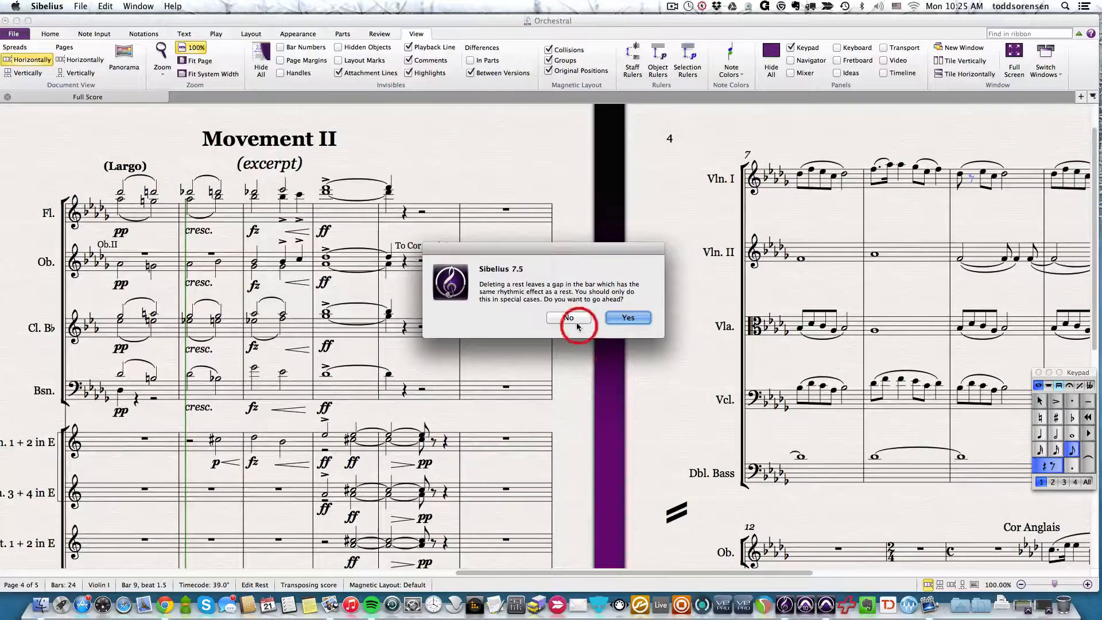
{"action": "left_click", "coordinate": [571, 319]}
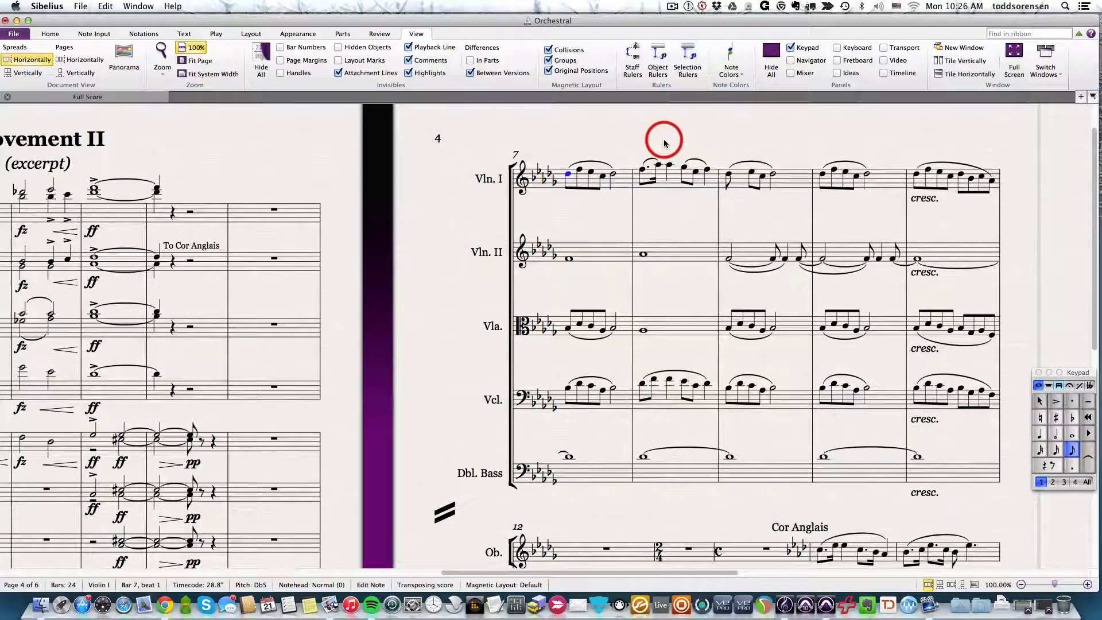
{"action": "left_click", "coordinate": [658, 218]}
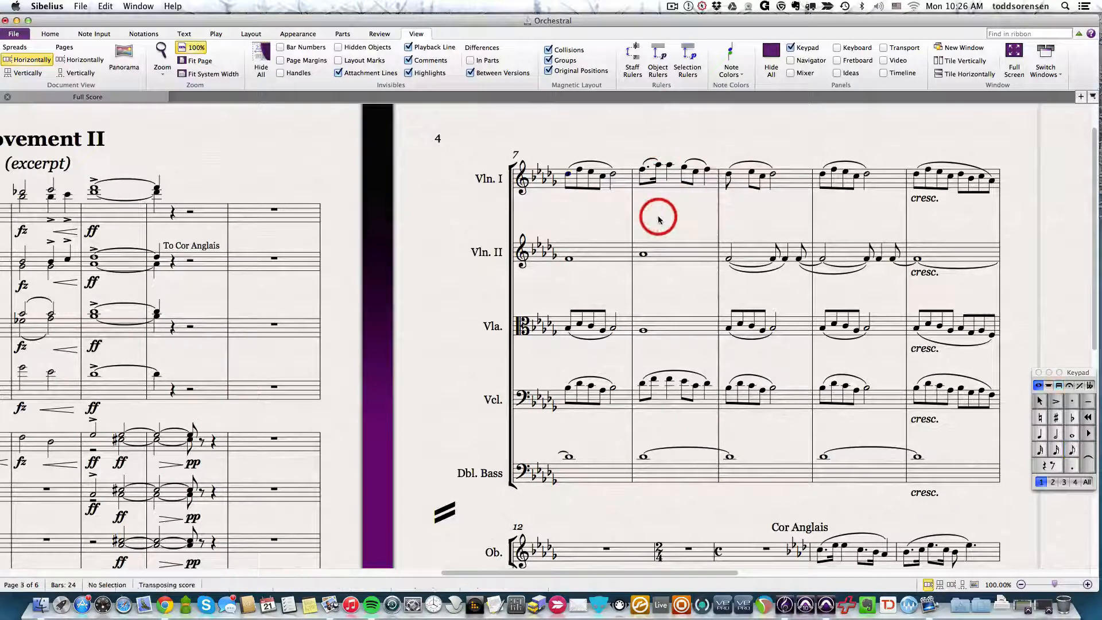
- Insert a system break at the barline between bars 9 and 10
{"action": "left_click", "coordinate": [823, 175]}
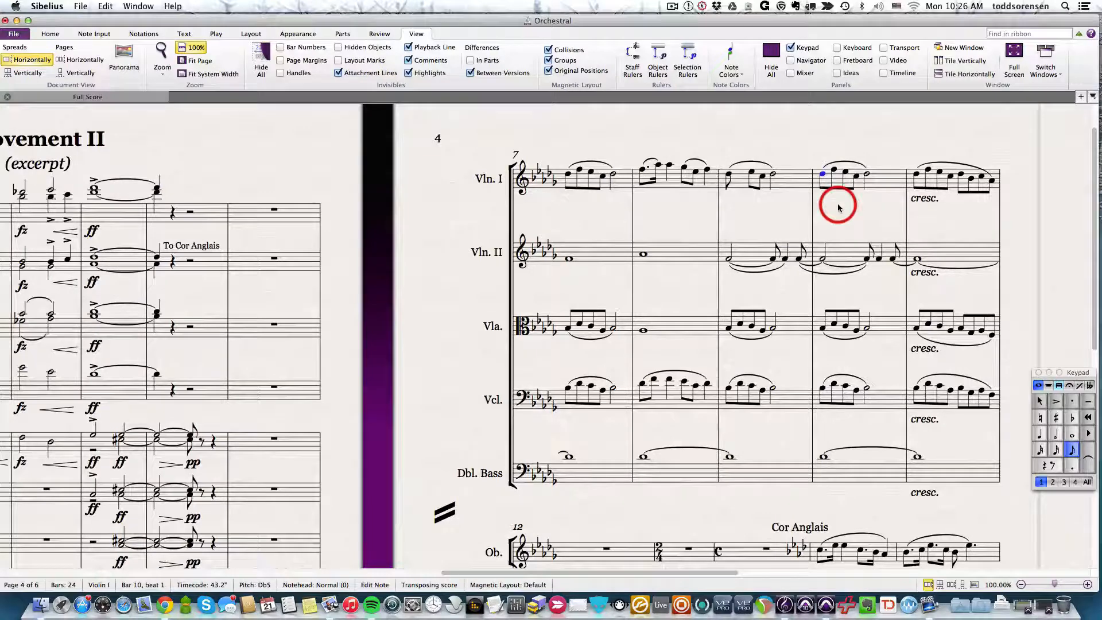
{"action": "key", "text": "Return"}
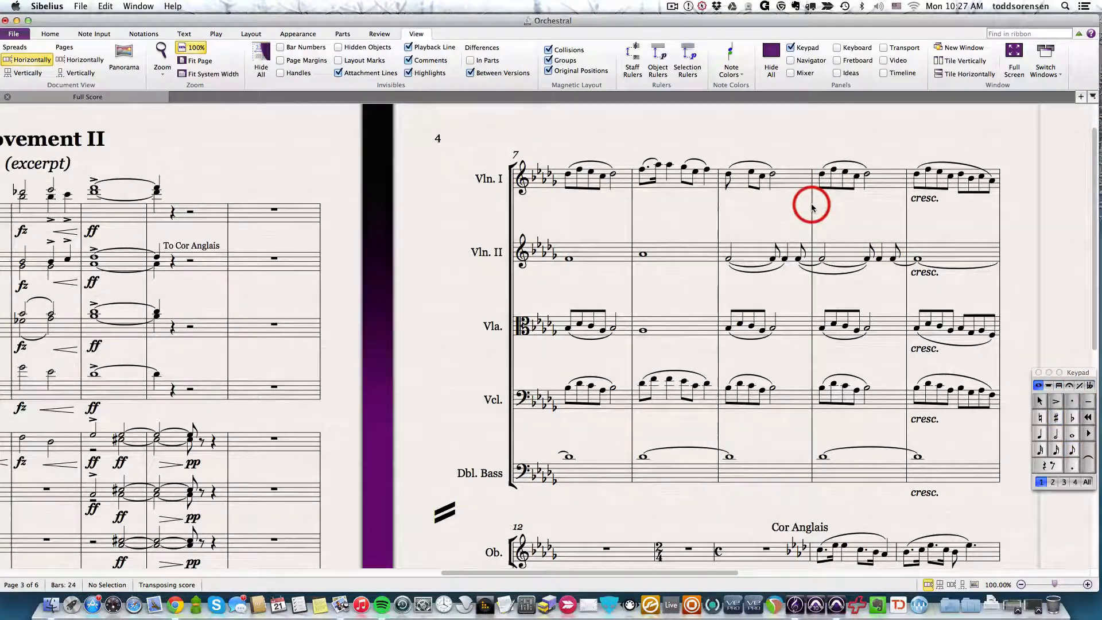
{"action": "left_click", "coordinate": [811, 207]}
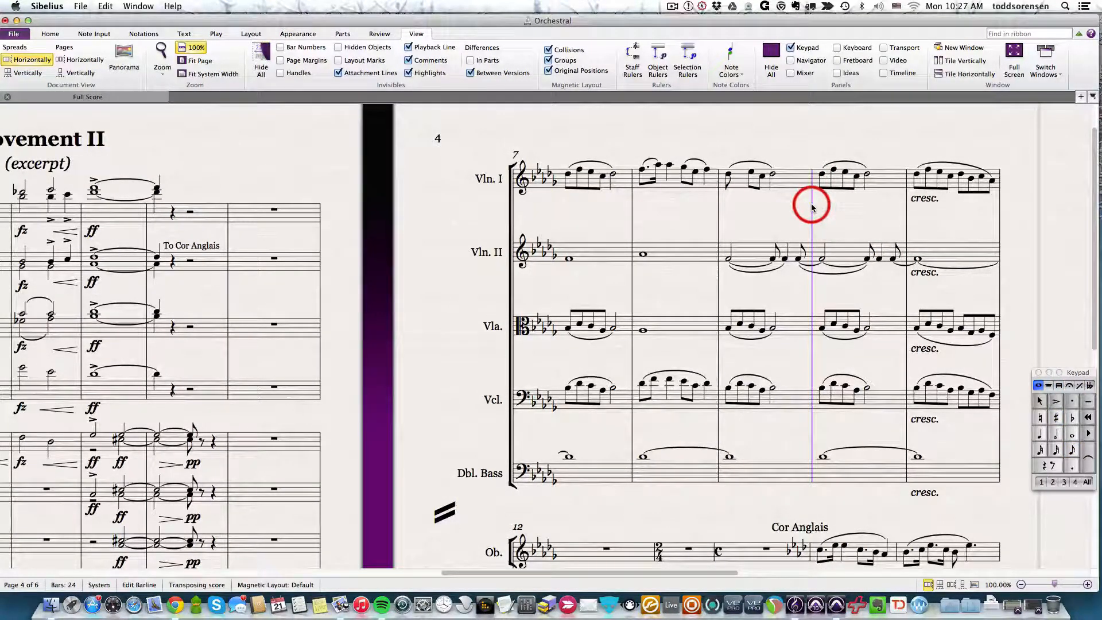
{"action": "key", "text": "Delete"}
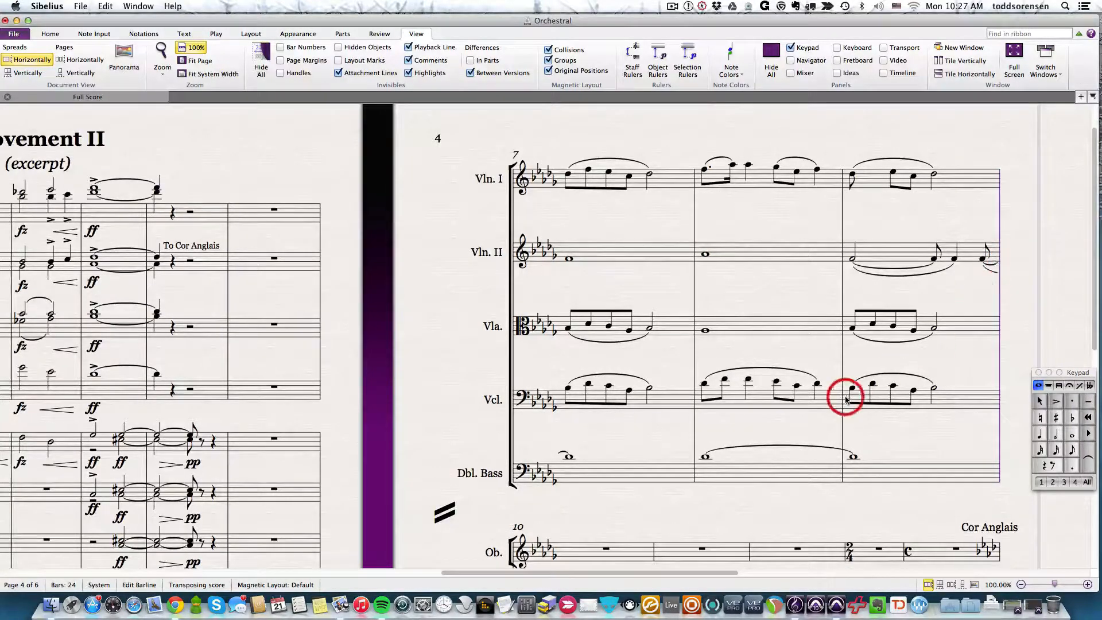
{"action": "scroll", "coordinate": [846, 393], "scroll_direction": "down", "scroll_amount": 5}
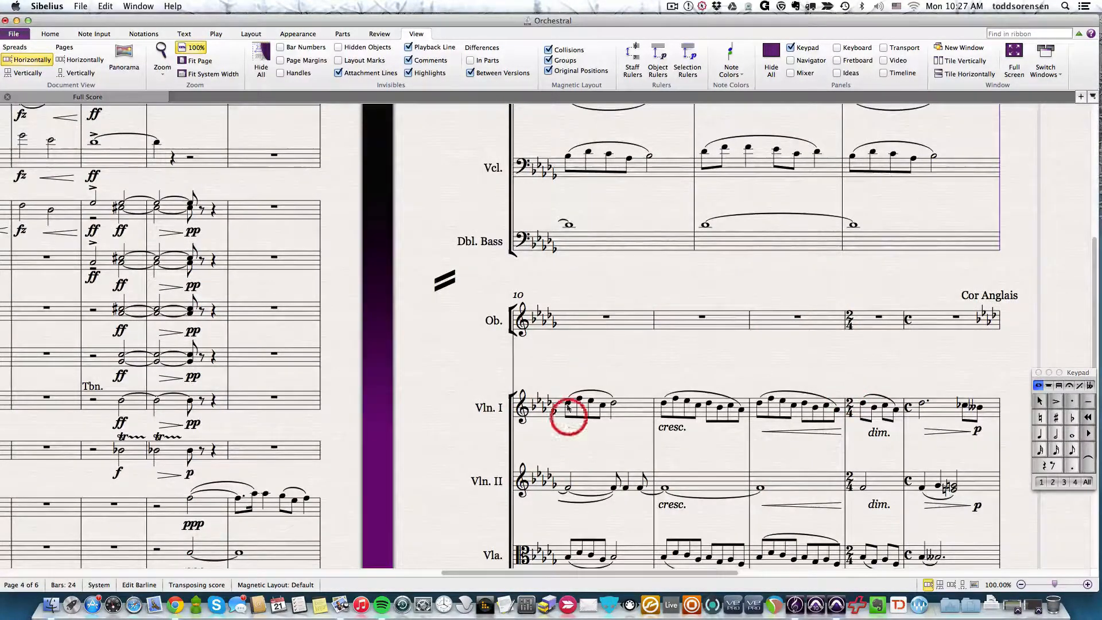
{"action": "scroll", "coordinate": [784, 351], "scroll_direction": "up", "scroll_amount": 5}
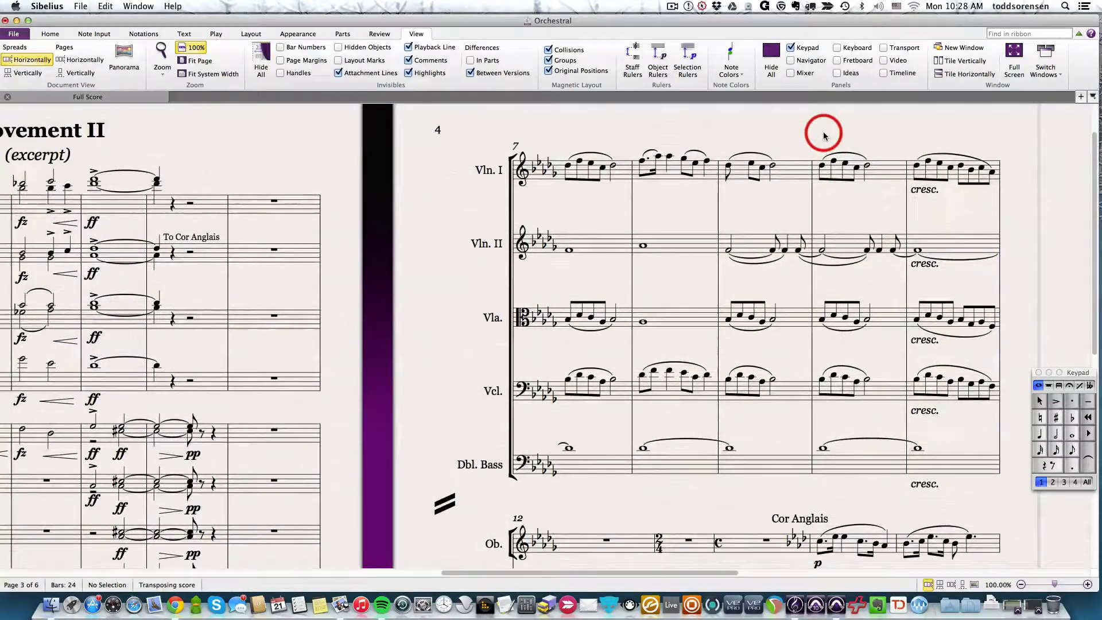
- Insert a page break at the barline after bar 9 and remove it again
{"action": "left_click", "coordinate": [812, 179]}
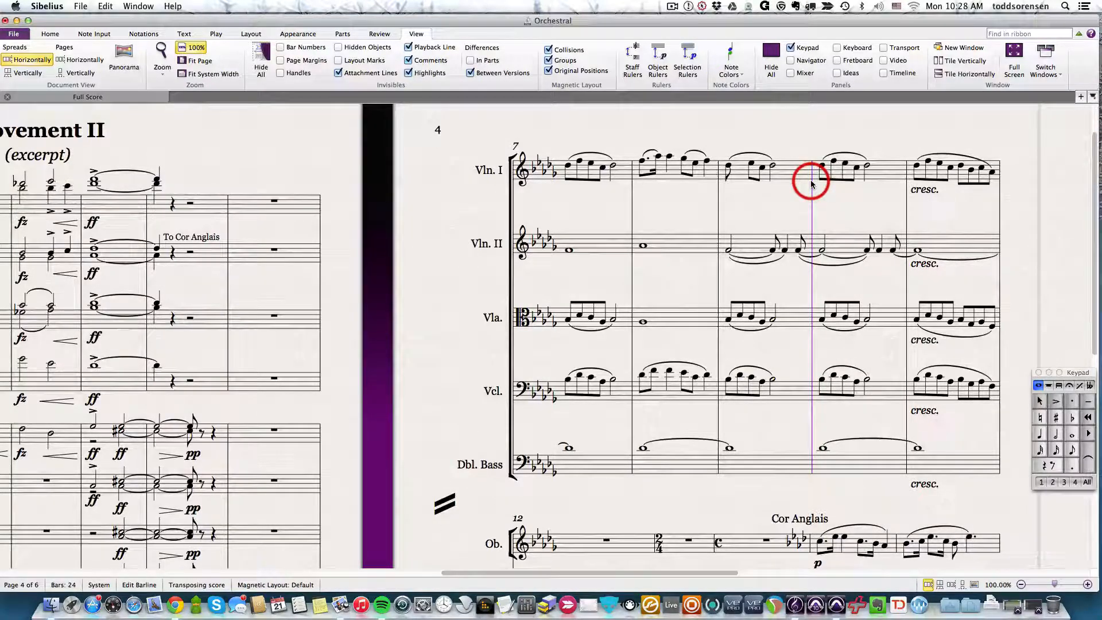
{"action": "key", "text": "Delete"}
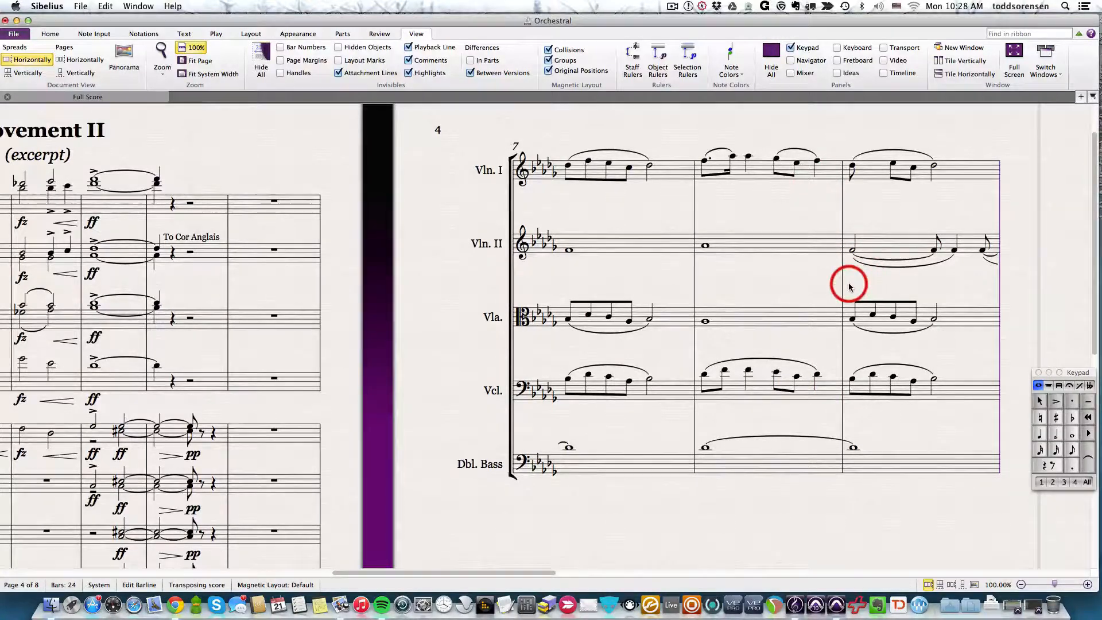
{"action": "scroll", "coordinate": [848, 285], "scroll_direction": "down", "scroll_amount": 10}
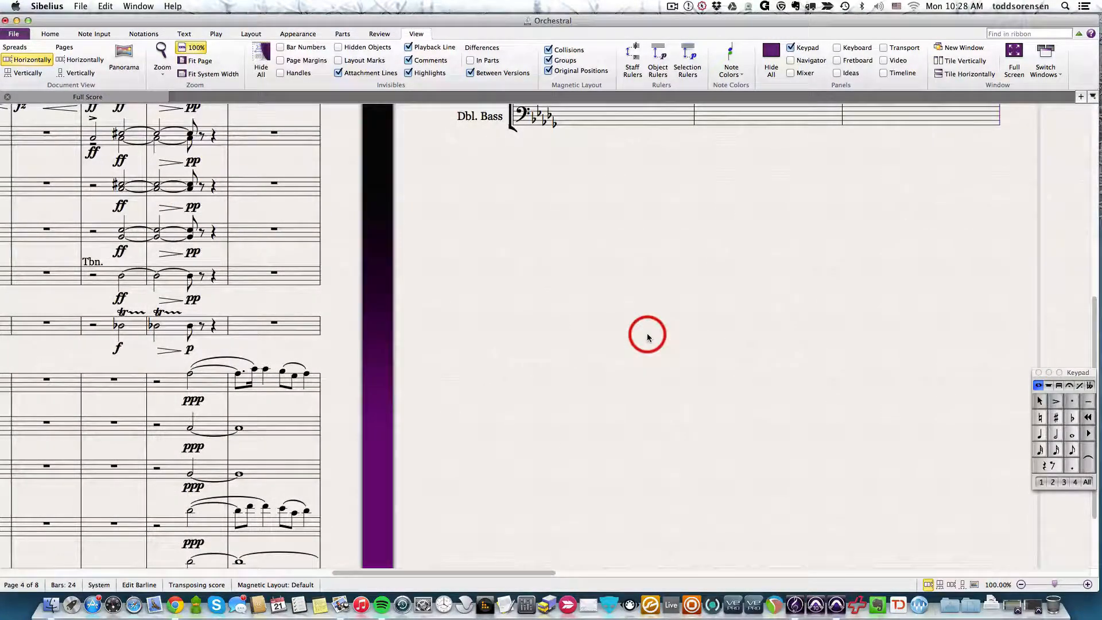
{"action": "scroll", "coordinate": [648, 337], "scroll_direction": "up", "scroll_amount": 10}
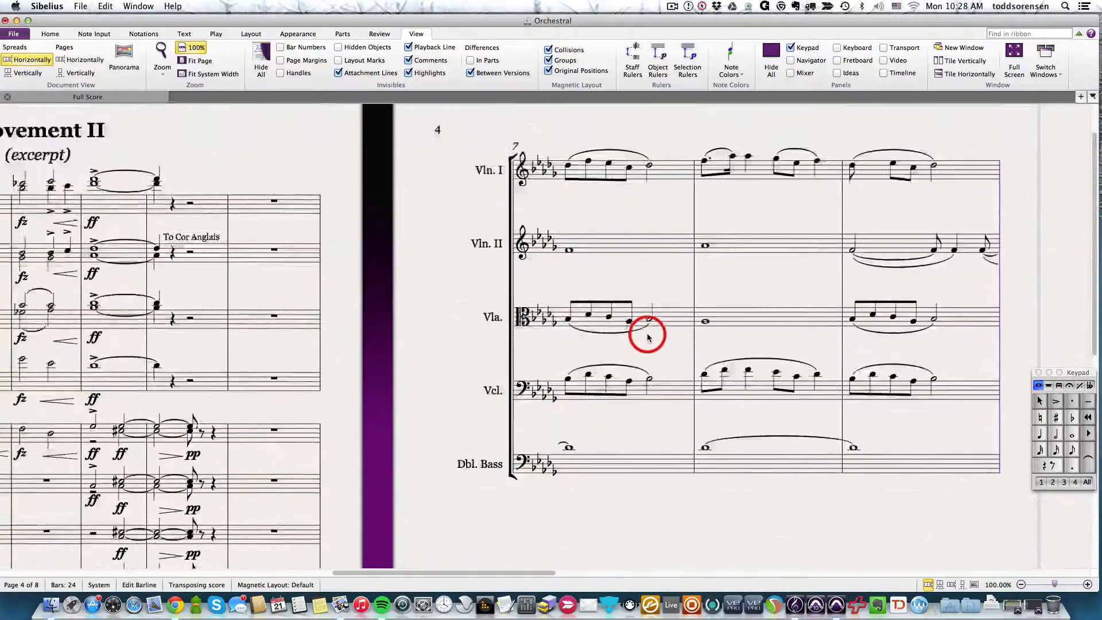
{"action": "scroll", "coordinate": [723, 459], "scroll_direction": "down", "scroll_amount": 2}
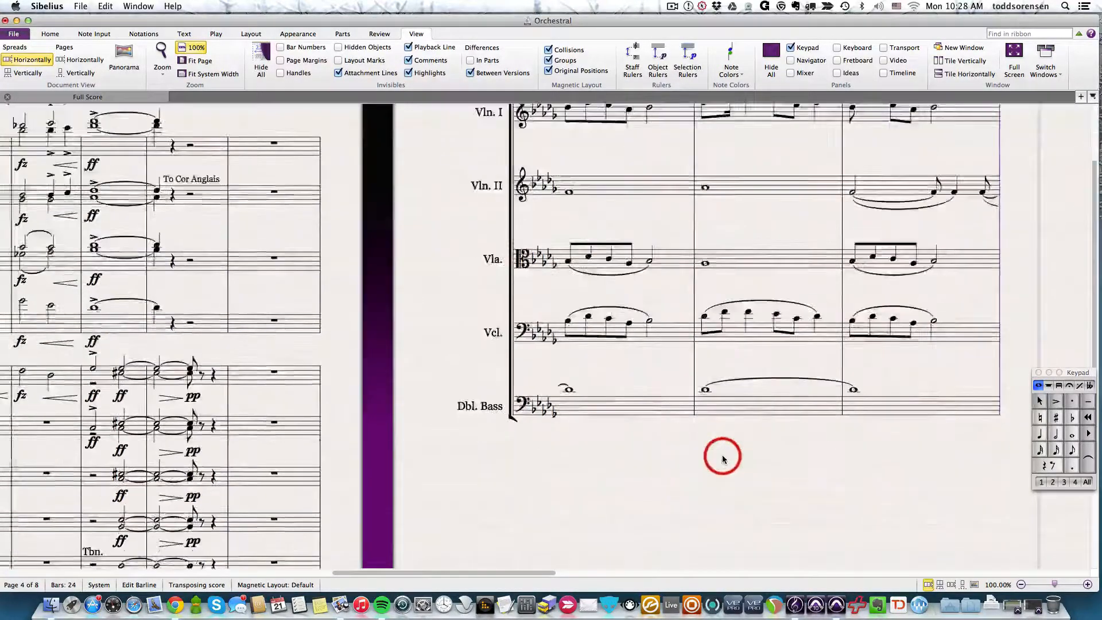
{"action": "scroll", "coordinate": [722, 458], "scroll_direction": "down", "scroll_amount": 8}
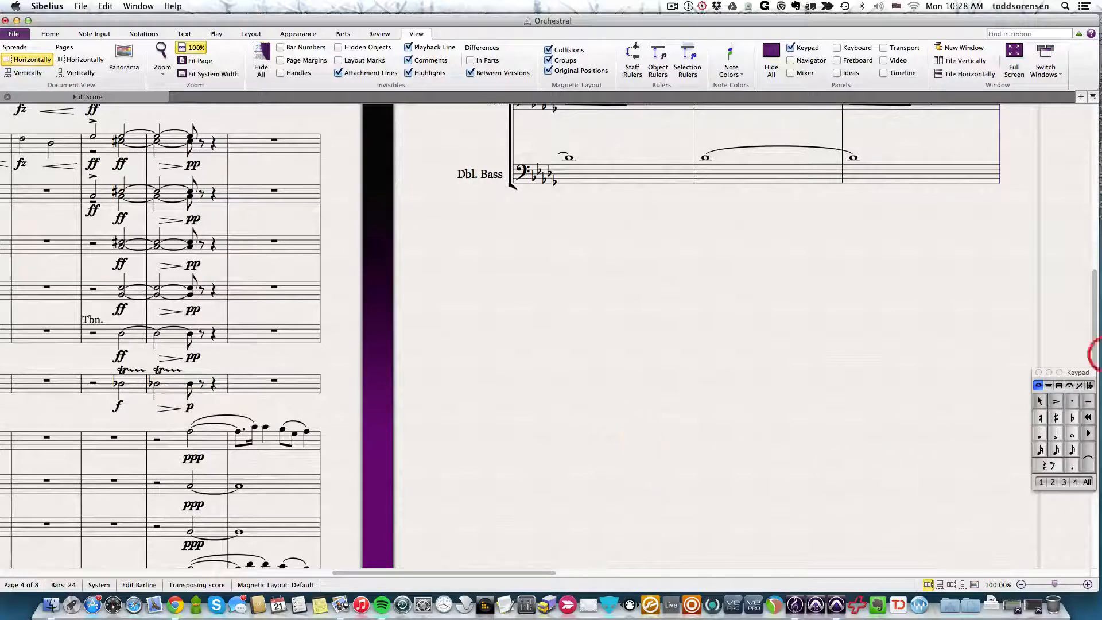
{"action": "left_click_drag", "start_coordinate": [1062, 266], "coordinate": [608, 325]}
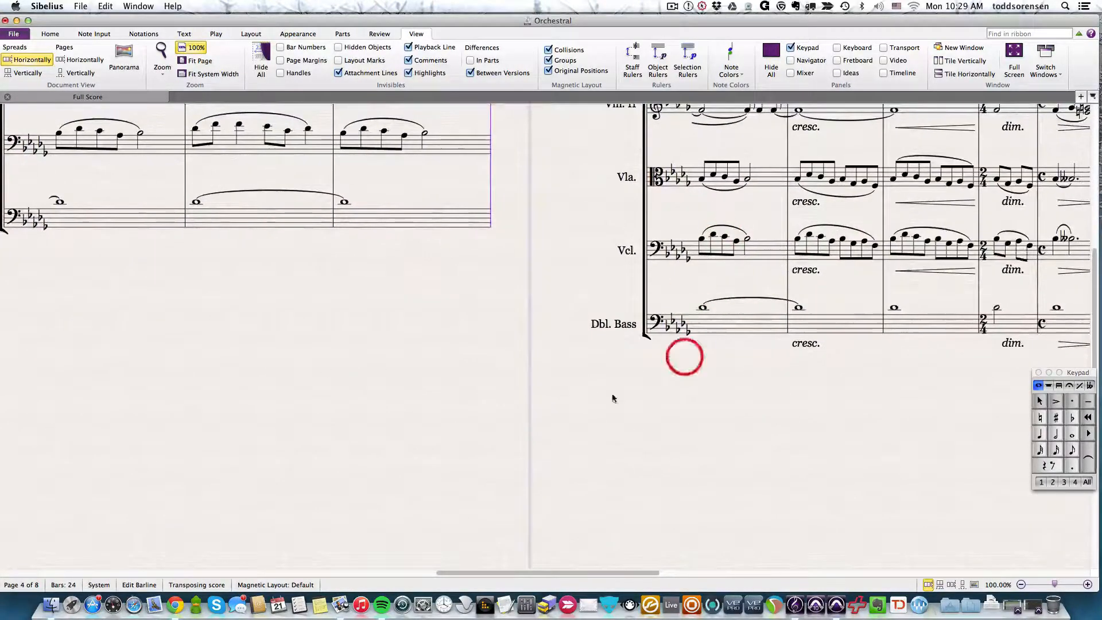
{"action": "left_click_drag", "start_coordinate": [431, 388], "coordinate": [692, 465]}
{"action": "key", "text": "super+Return"}
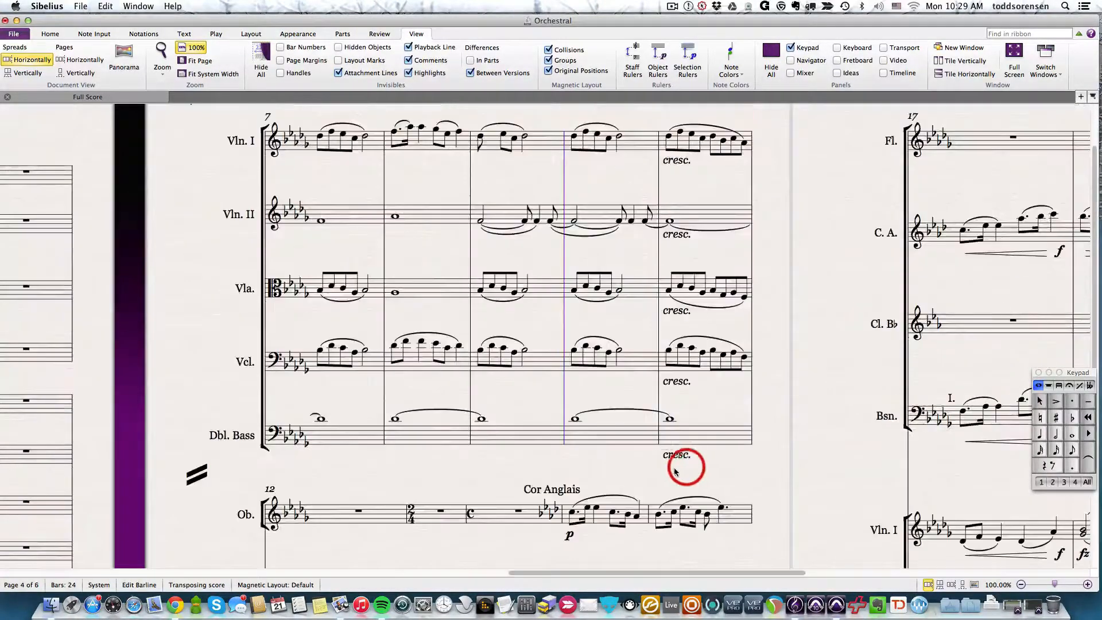
- Try a system break at the barline after bar 9 and undo it
{"action": "key", "text": "Return"}
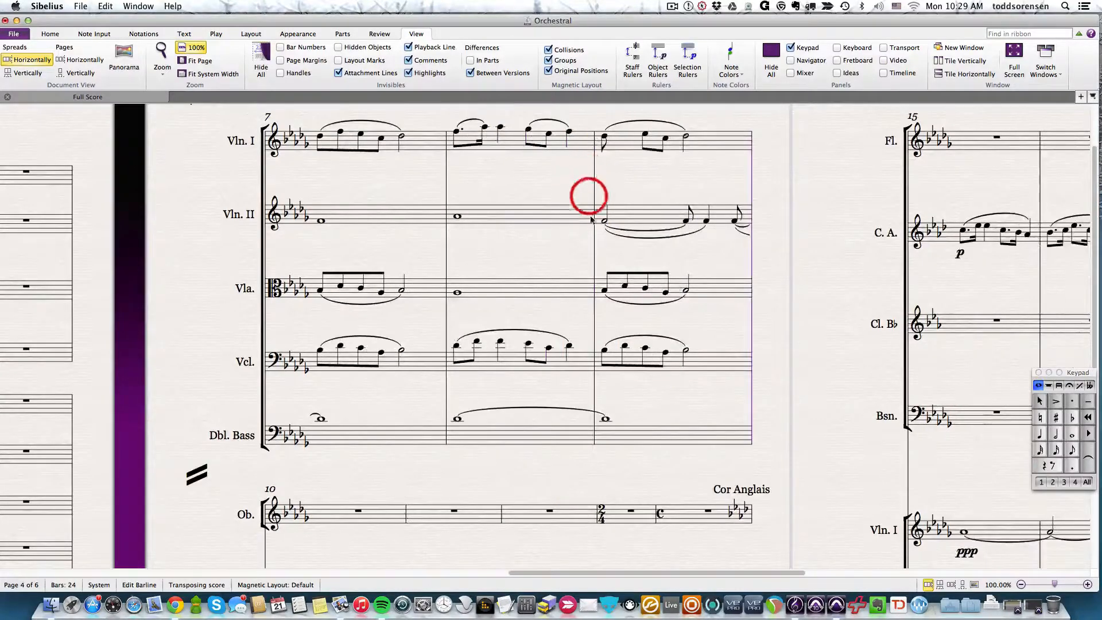
{"action": "scroll", "coordinate": [589, 316], "scroll_direction": "down", "scroll_amount": 8}
{"action": "scroll", "coordinate": [589, 316], "scroll_direction": "up", "scroll_amount": 9}
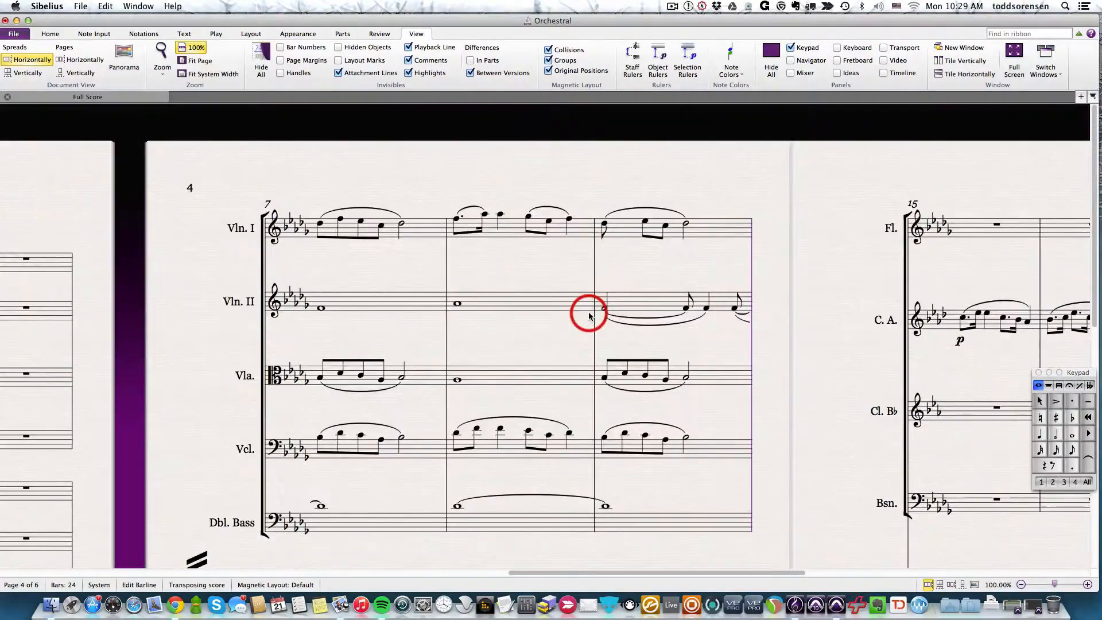
{"action": "key", "text": "super+z"}
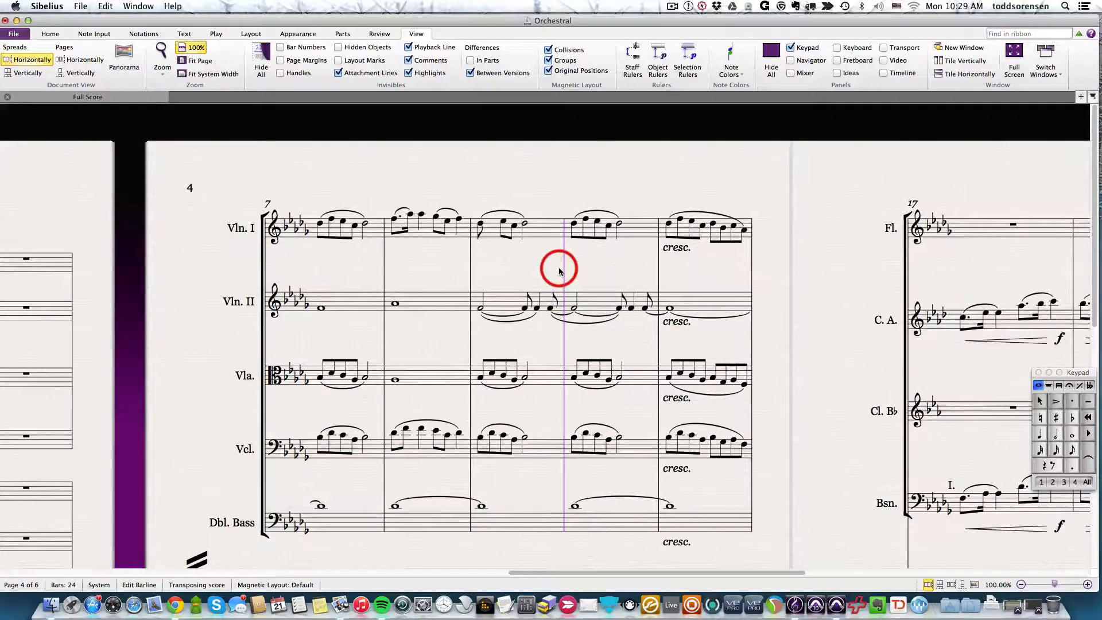
- Insert a page break at the selected barline after bar 9 so bar 10 starts a new page
{"action": "key", "text": "Return"}
{"action": "scroll", "coordinate": [631, 300], "scroll_direction": "down", "scroll_amount": 6}
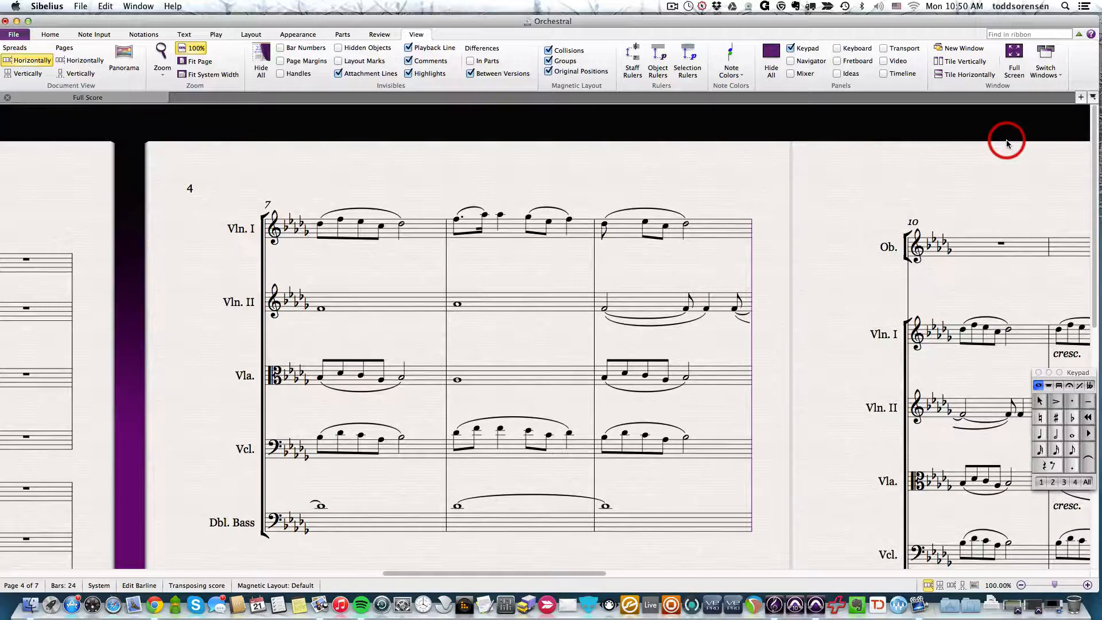
- Save the score as a new file named "Orchestral" plus the author's first name in the Sibelius Example Scores folder
{"action": "left_click", "coordinate": [79, 5]}
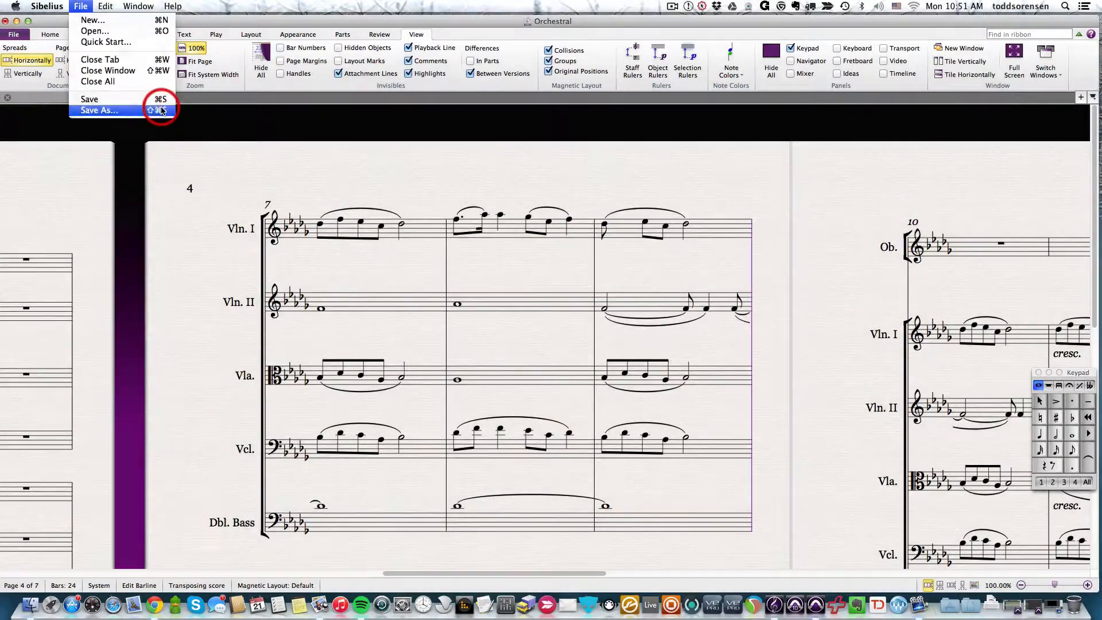
{"action": "left_click", "coordinate": [161, 109]}
{"action": "left_click", "coordinate": [526, 125]}
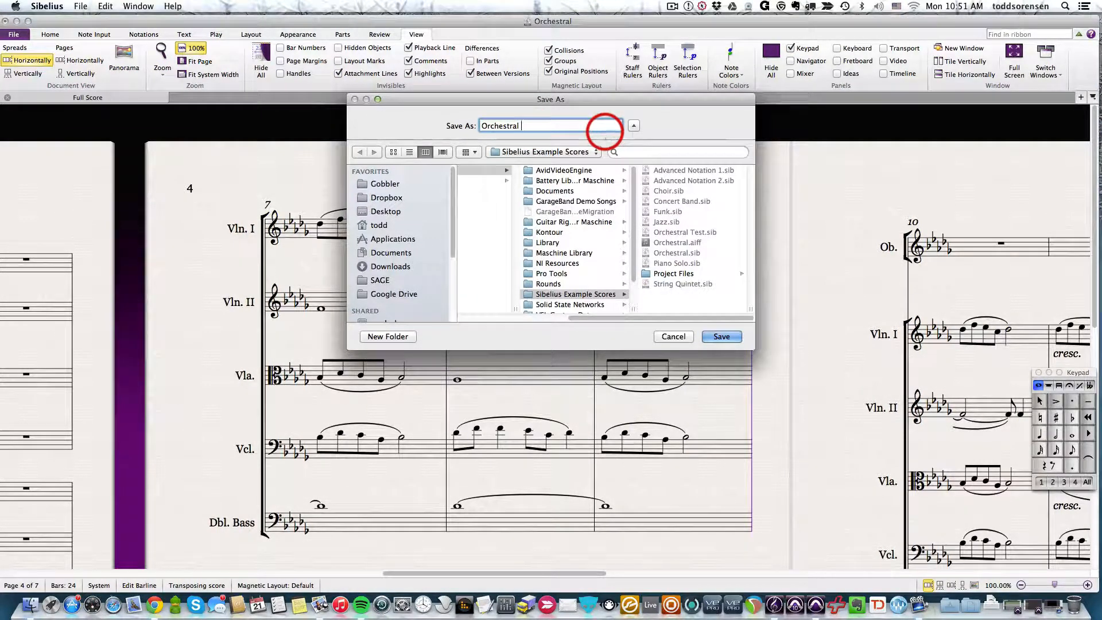
{"action": "type", "text": "Todd"}
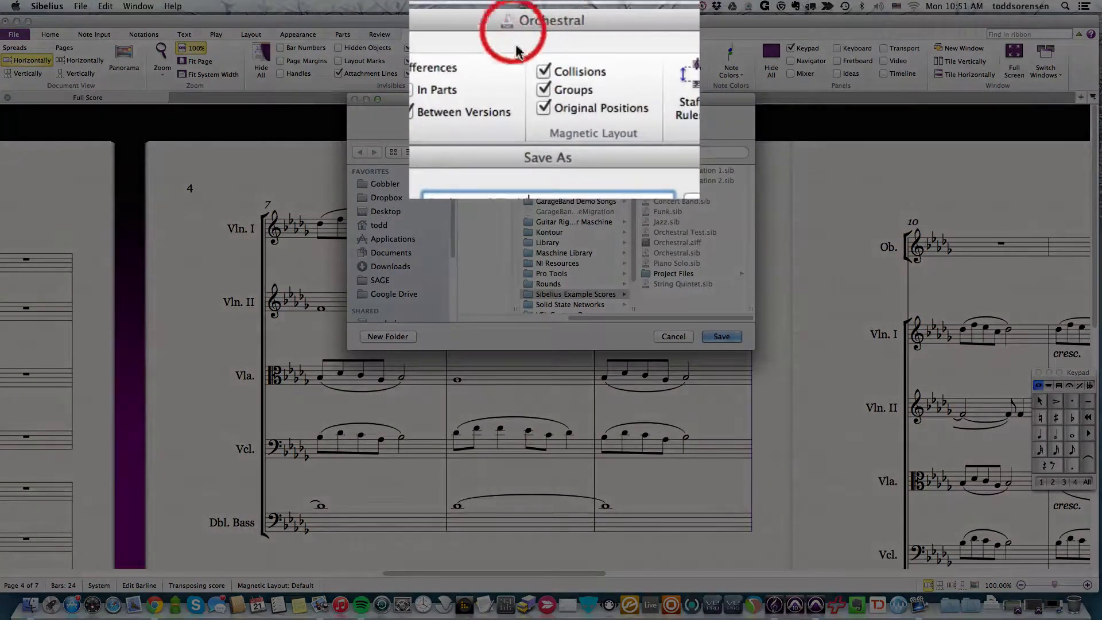
{"action": "left_click", "coordinate": [722, 336]}
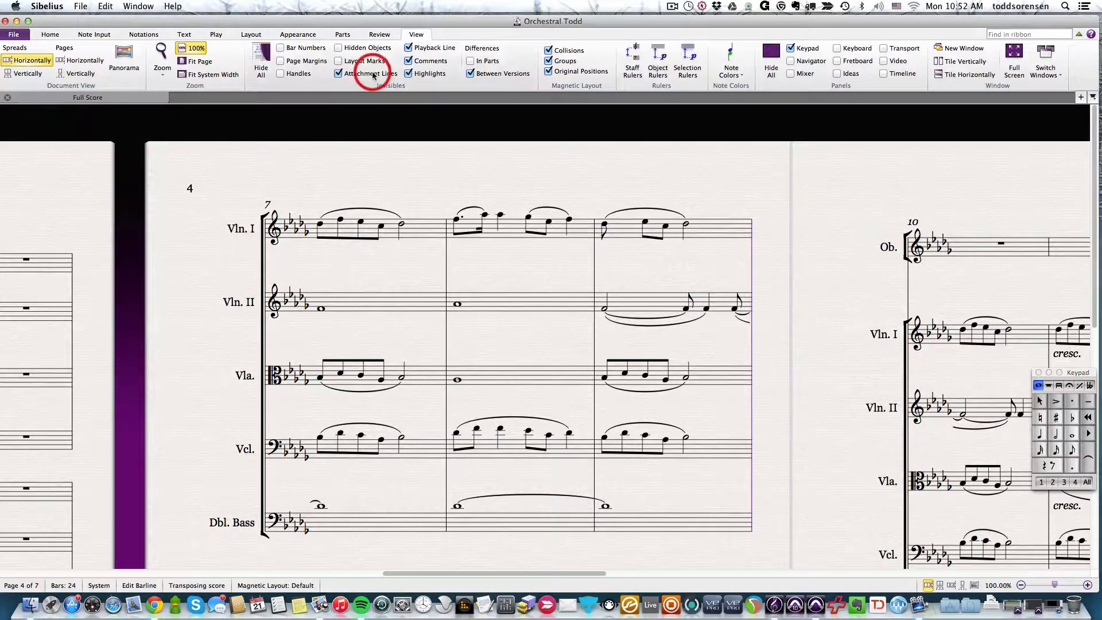
- Open the export options for saving the score to a previous Sibelius version
{"action": "left_click", "coordinate": [13, 35]}
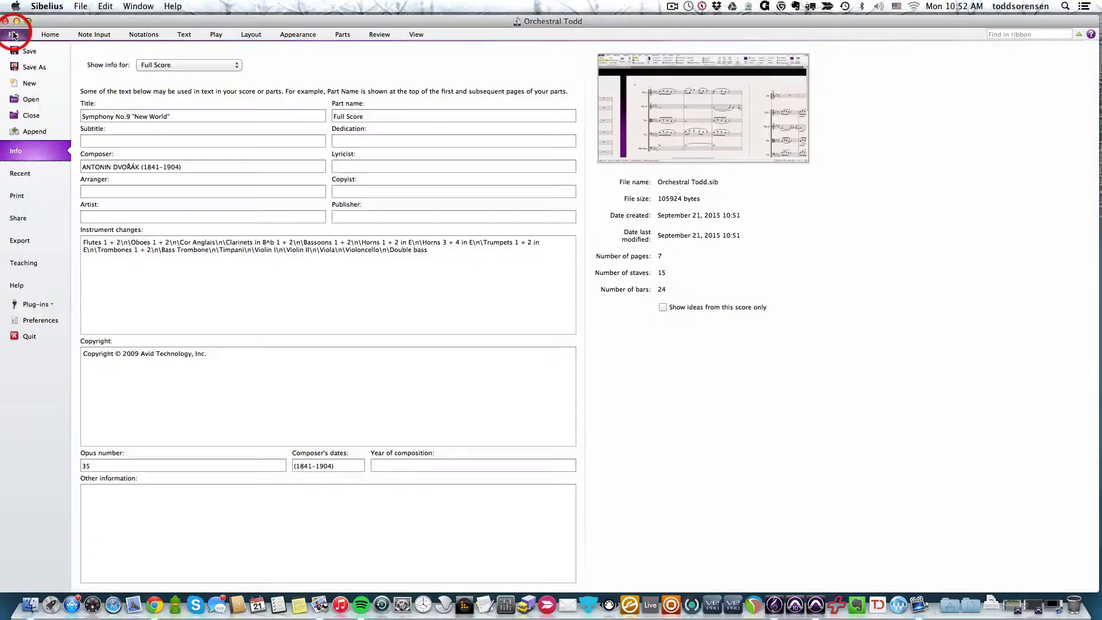
{"action": "left_click", "coordinate": [21, 246]}
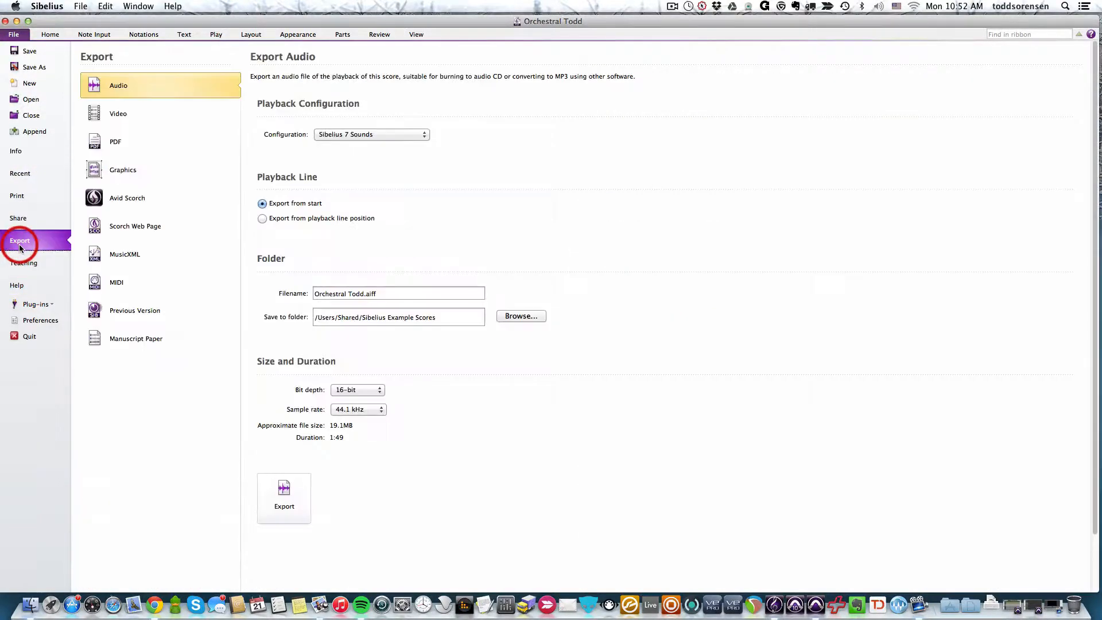
{"action": "left_click", "coordinate": [135, 312]}
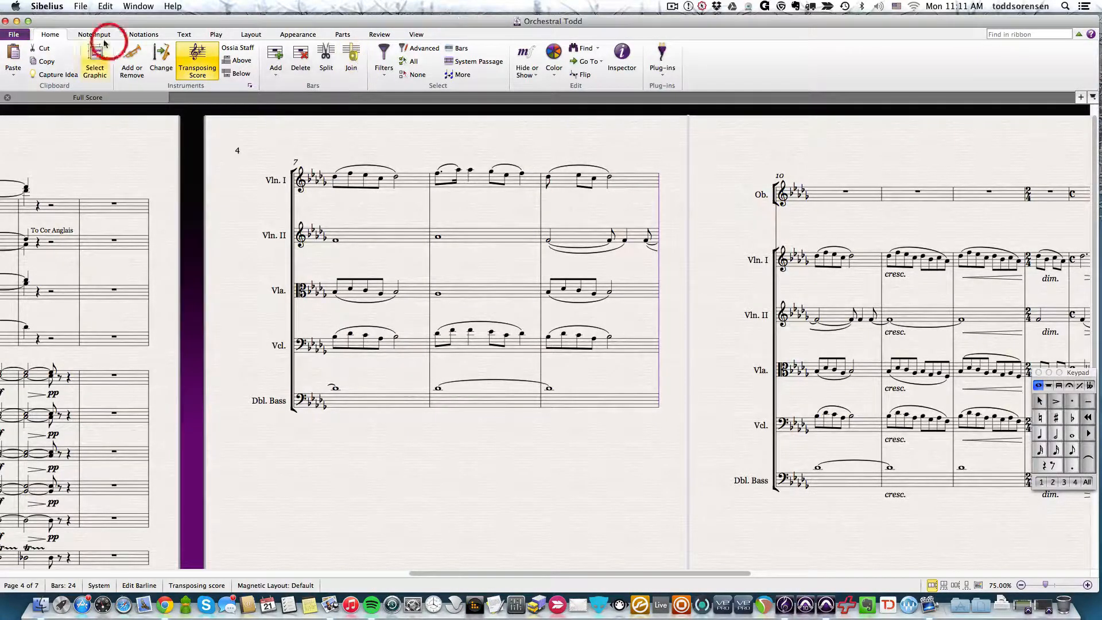
- In the Saving and Exporting preferences, review the number of backups kept and set auto-save to every 10 minutes
{"action": "left_click", "coordinate": [49, 5]}
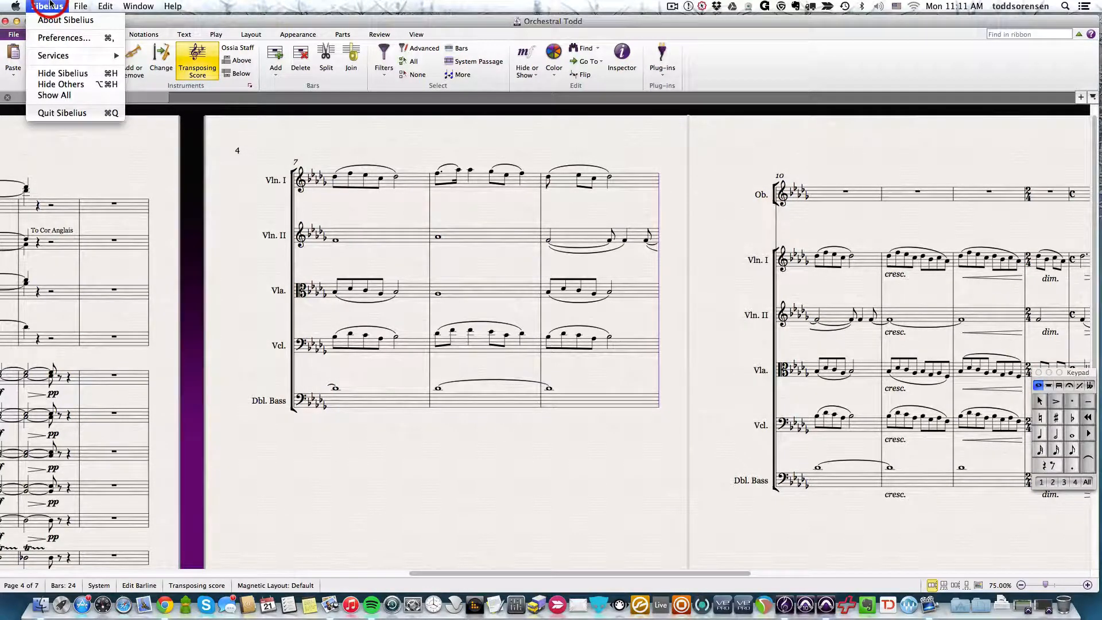
{"action": "left_click", "coordinate": [56, 38]}
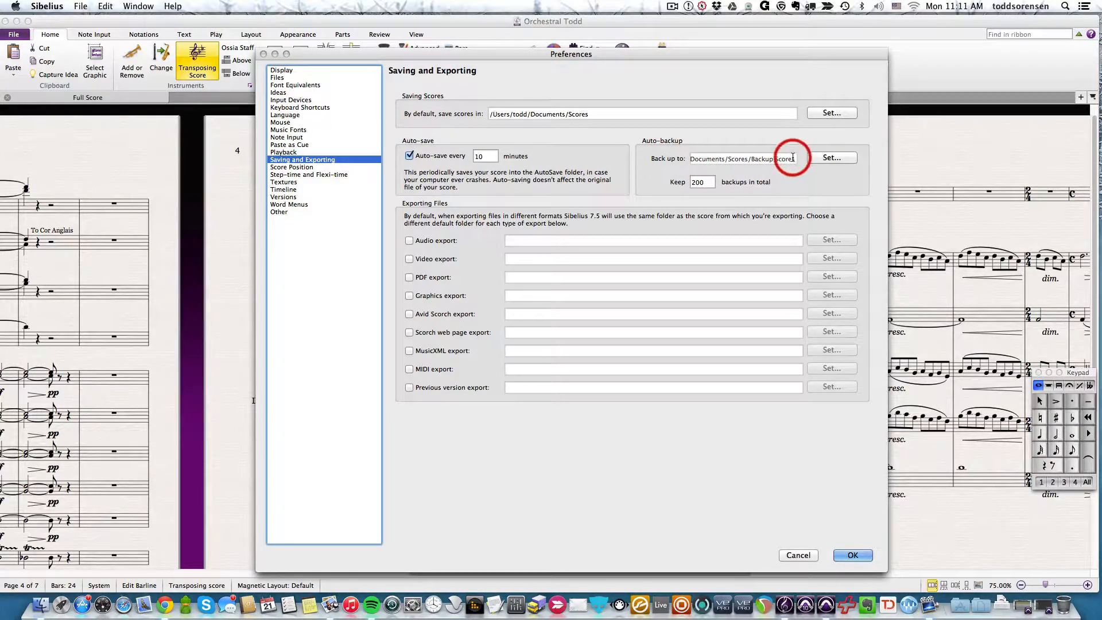
{"action": "double_click", "coordinate": [705, 183]}
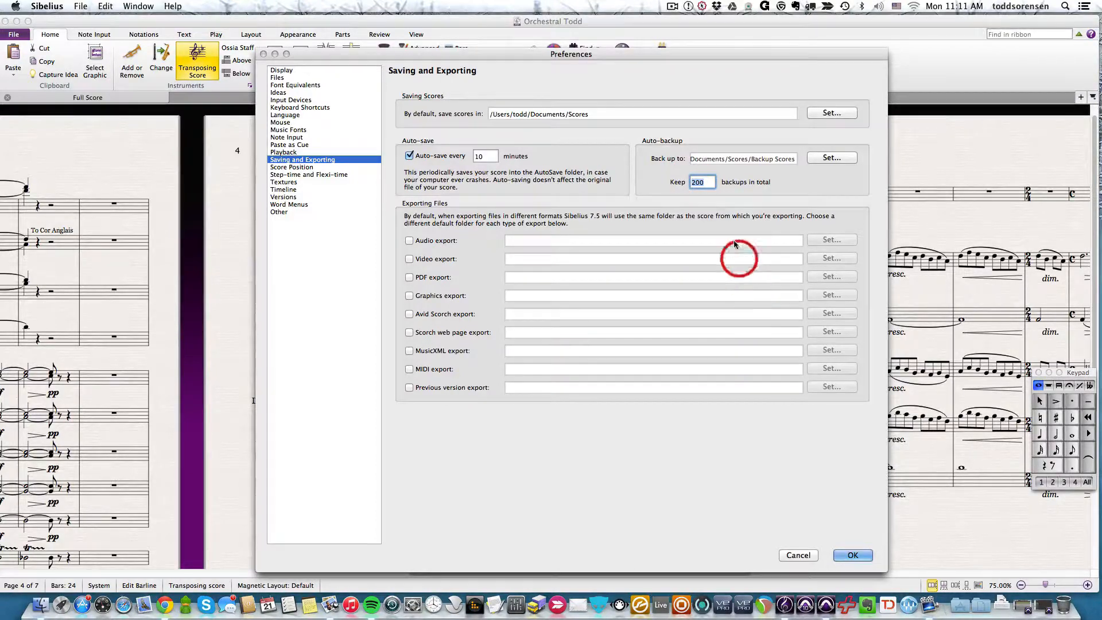
{"action": "left_click", "coordinate": [701, 183]}
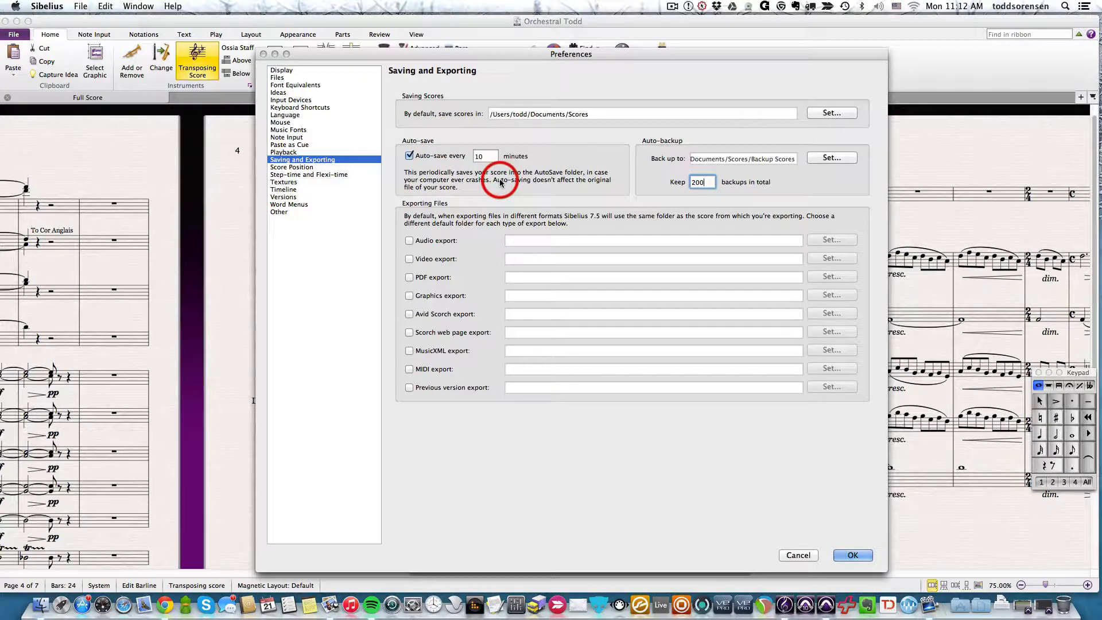
{"action": "double_click", "coordinate": [484, 156]}
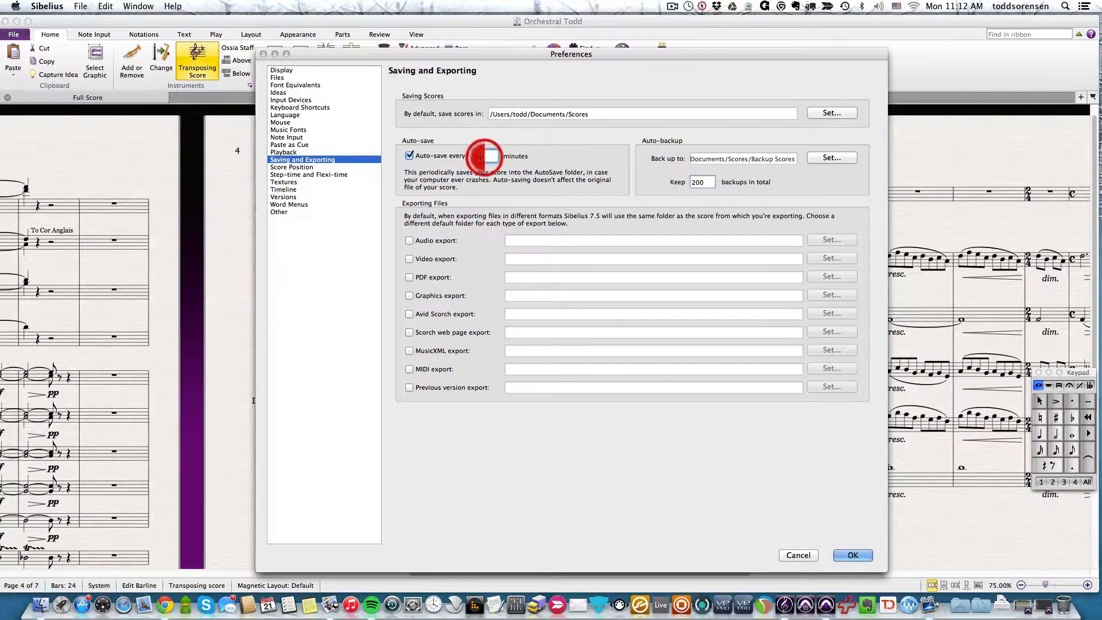
{"action": "type", "text": "10"}
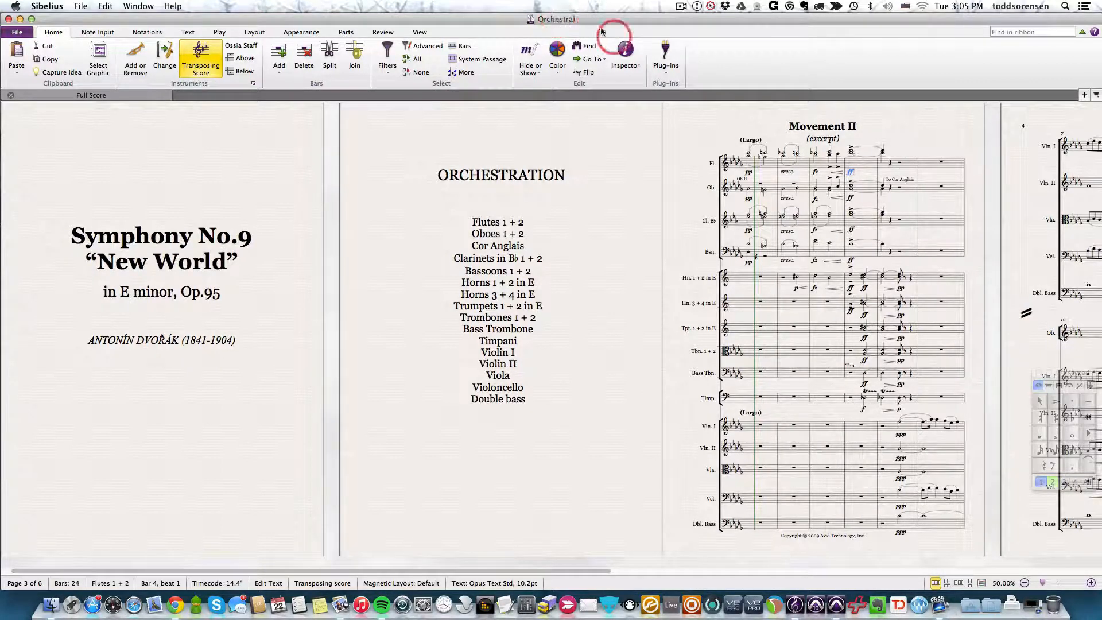
- Open the program preferences and show the Display settings
{"action": "left_click", "coordinate": [46, 6]}
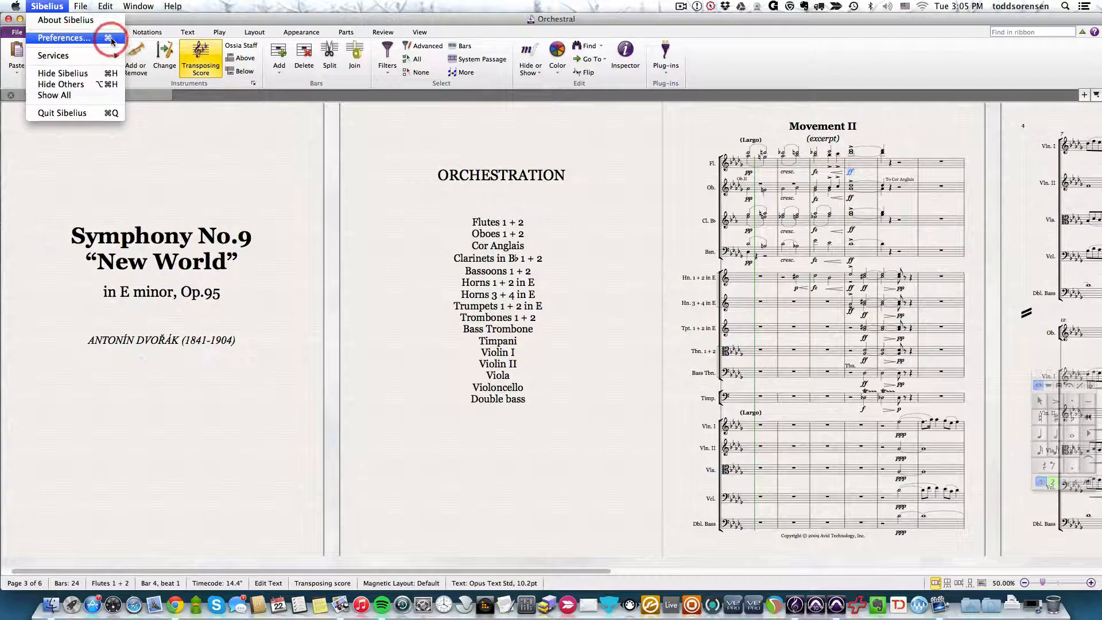
{"action": "left_click", "coordinate": [51, 6]}
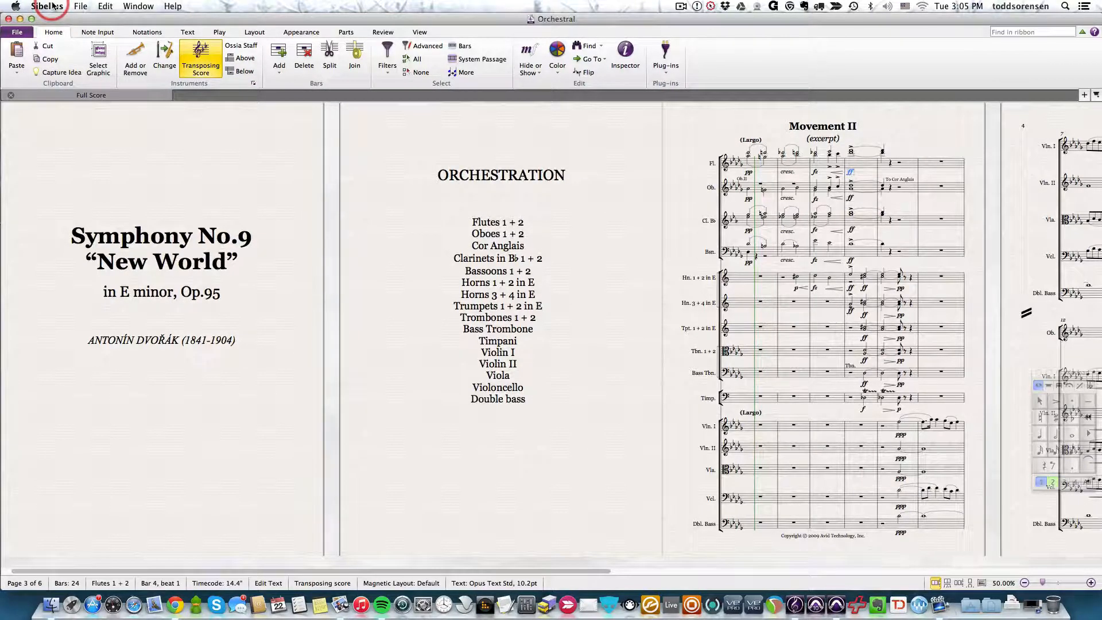
{"action": "key", "text": "super+comma"}
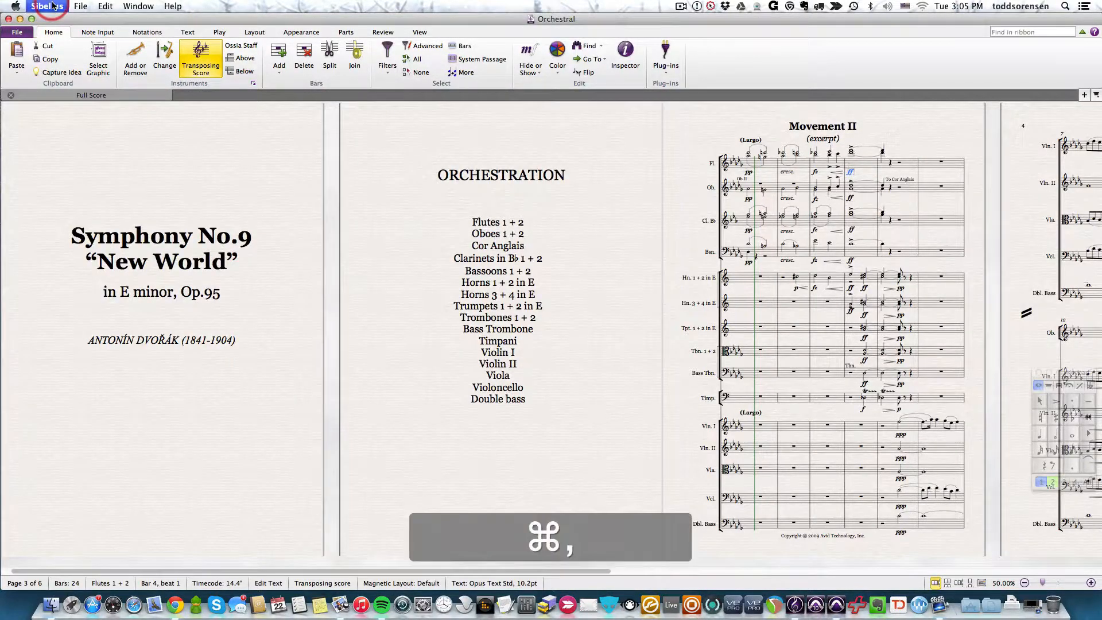
{"action": "left_click_drag", "start_coordinate": [450, 49], "coordinate": [425, 46]}
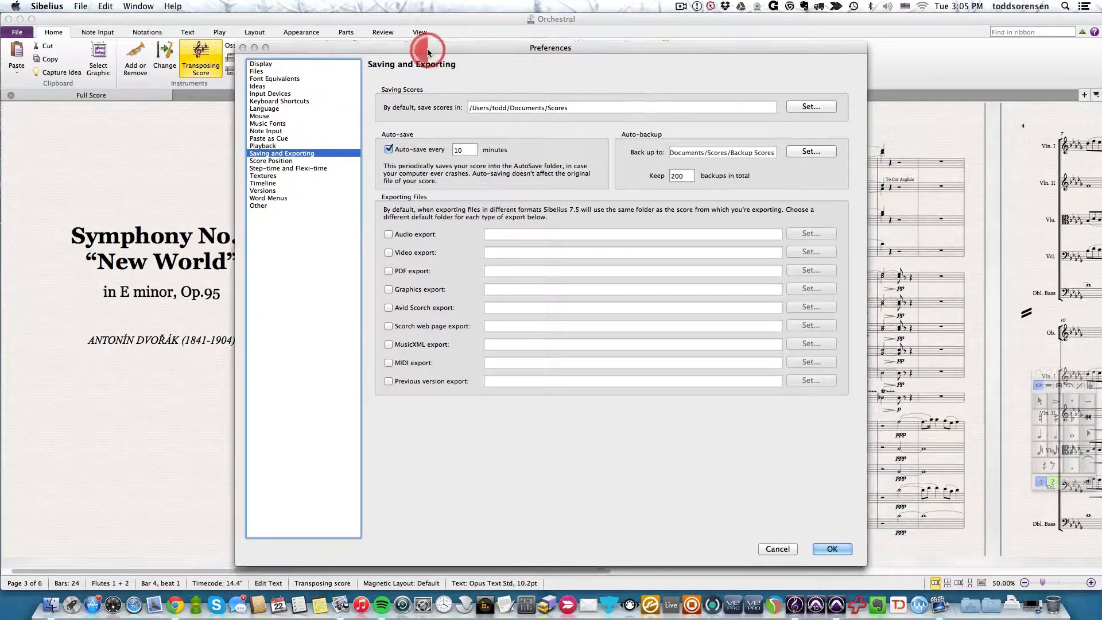
{"action": "left_click", "coordinate": [261, 65]}
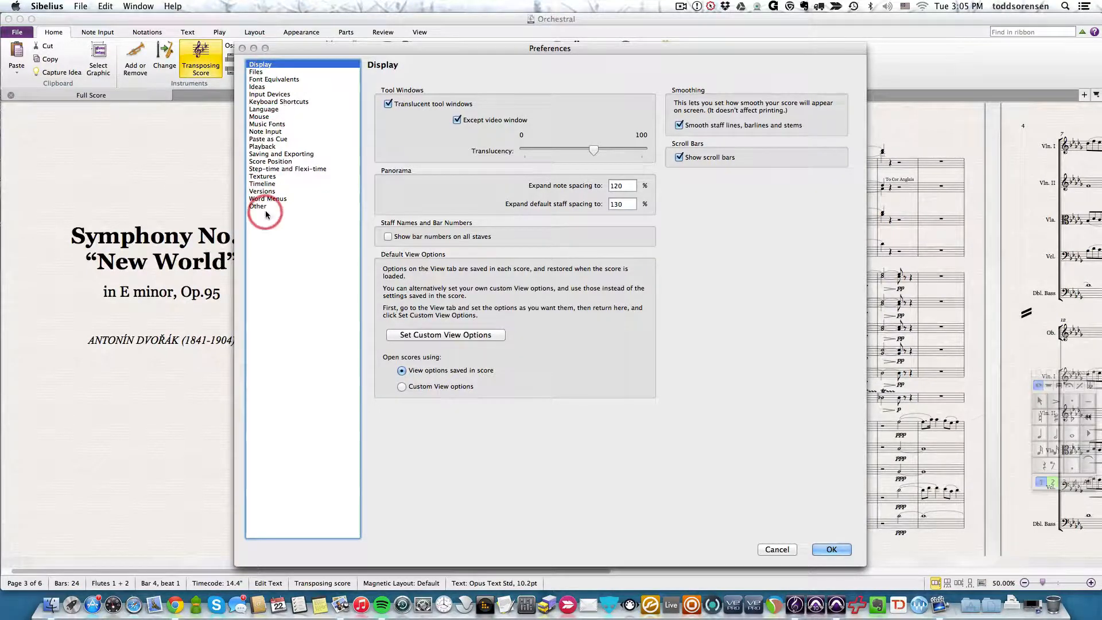
- Look through the Files and Font Equivalents preferences and return to the Display settings
{"action": "left_click", "coordinate": [256, 72]}
{"action": "key", "text": "Down"}
{"action": "key", "text": "Down"}
{"action": "key", "text": "Down"}
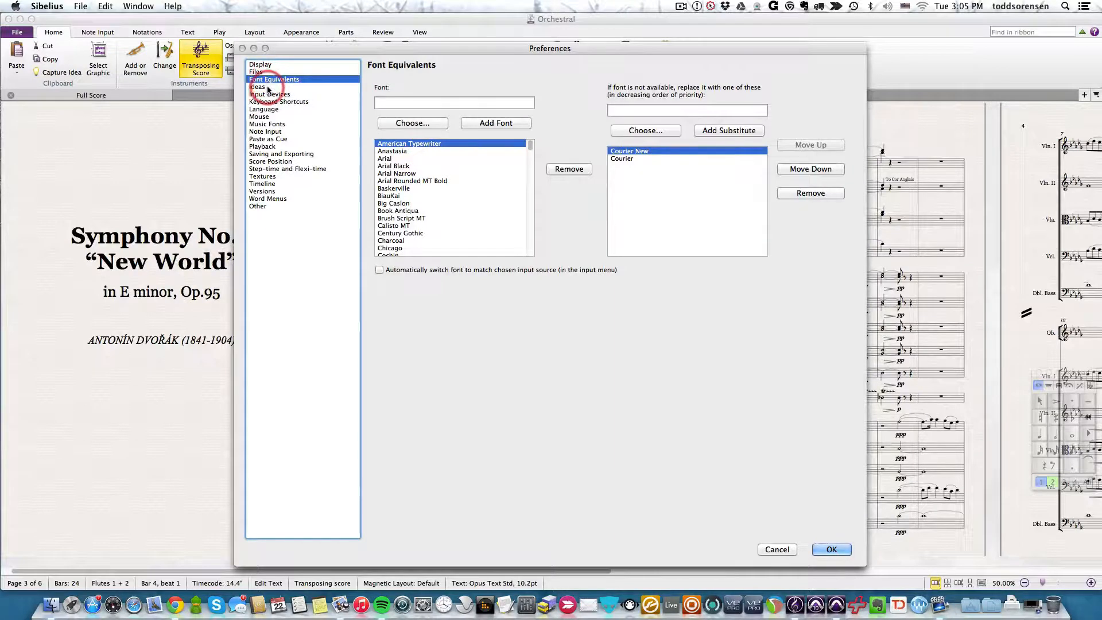
{"action": "left_click", "coordinate": [260, 65]}
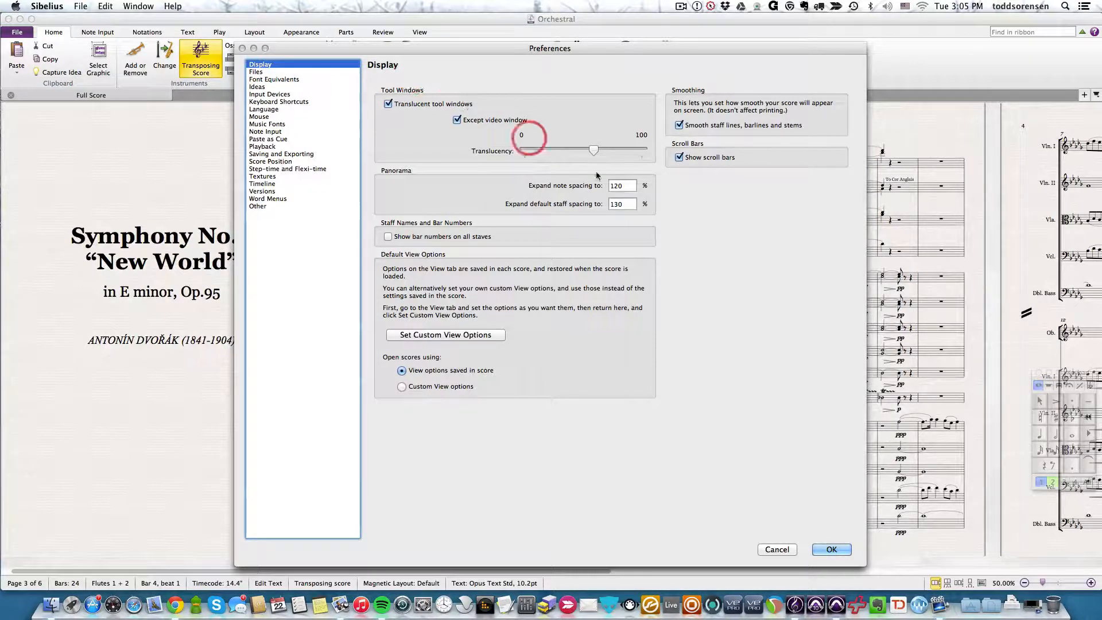
- Lower the translucency of the tool windows to slightly below the middle of its scale
{"action": "left_click_drag", "start_coordinate": [666, 51], "coordinate": [651, 47]}
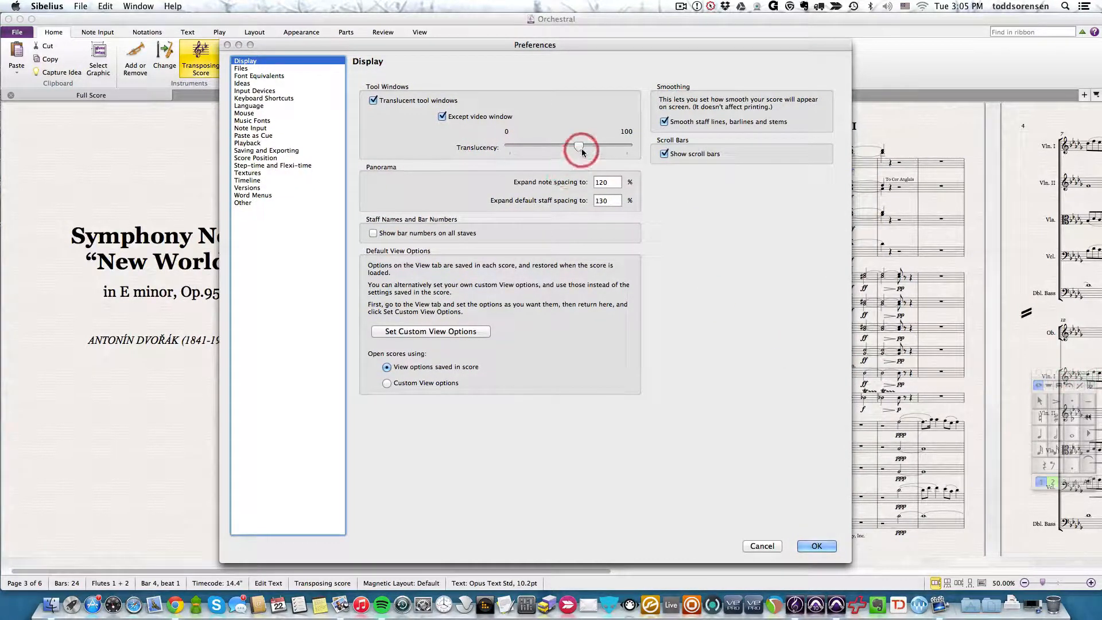
{"action": "left_click_drag", "start_coordinate": [578, 149], "coordinate": [529, 148]}
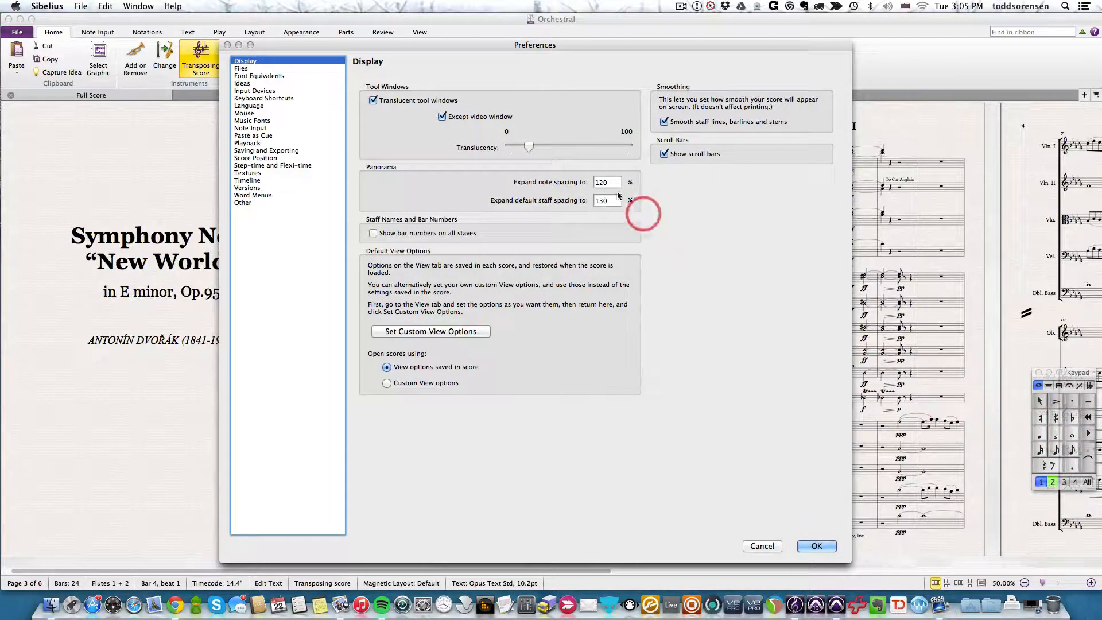
{"action": "left_click_drag", "start_coordinate": [522, 149], "coordinate": [560, 149]}
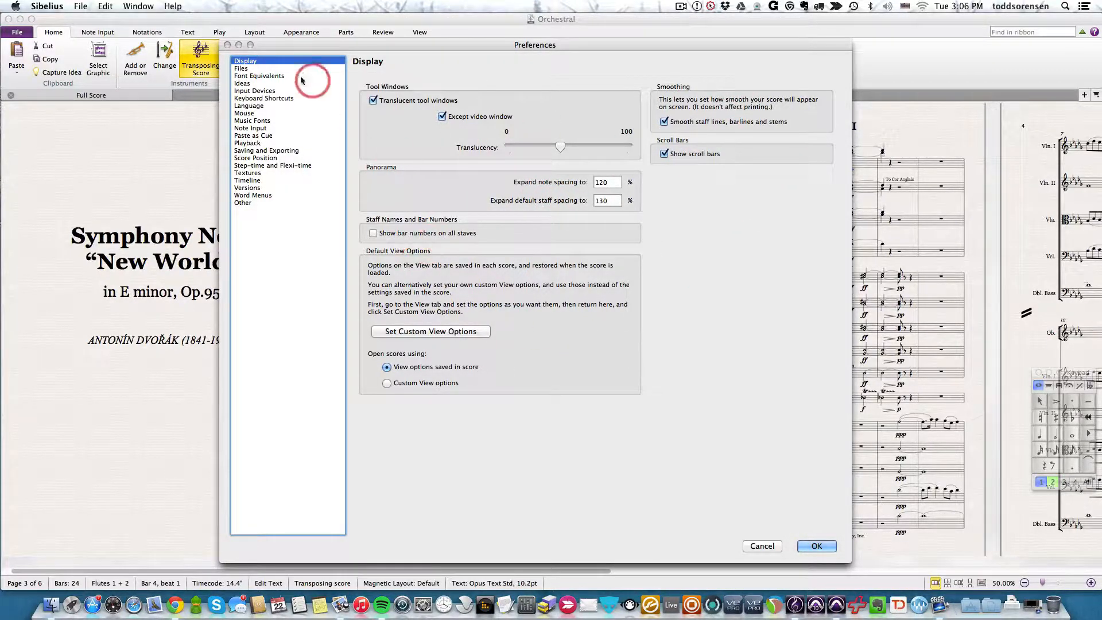
- In the Files preferences, make scores open at a fixed zoom level of 100%
{"action": "left_click", "coordinate": [246, 69]}
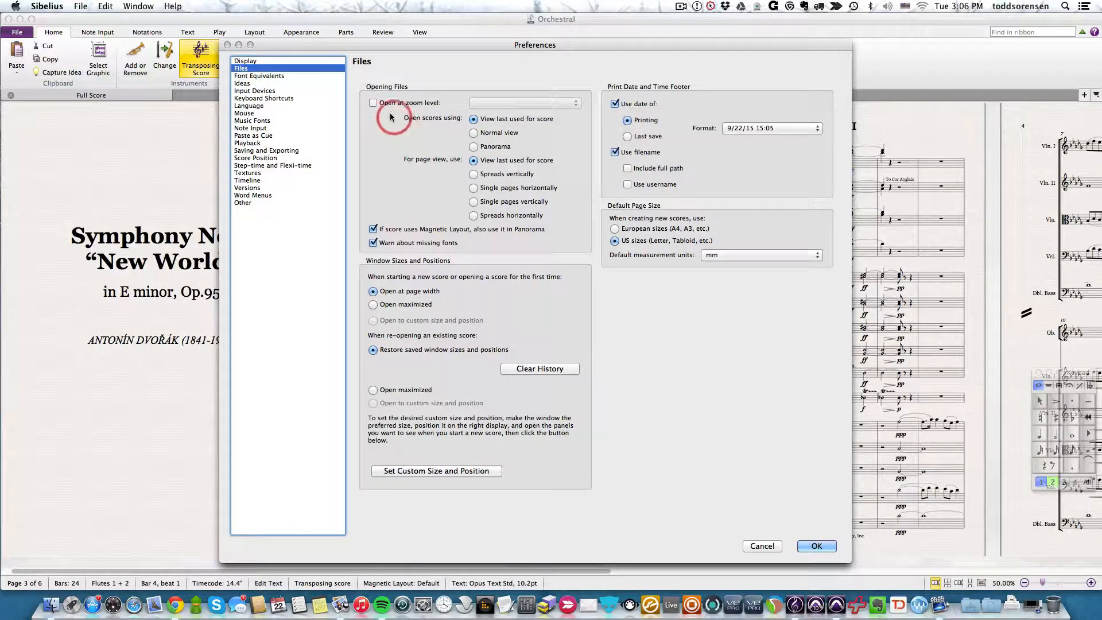
{"action": "left_click", "coordinate": [373, 103]}
{"action": "left_click", "coordinate": [520, 105]}
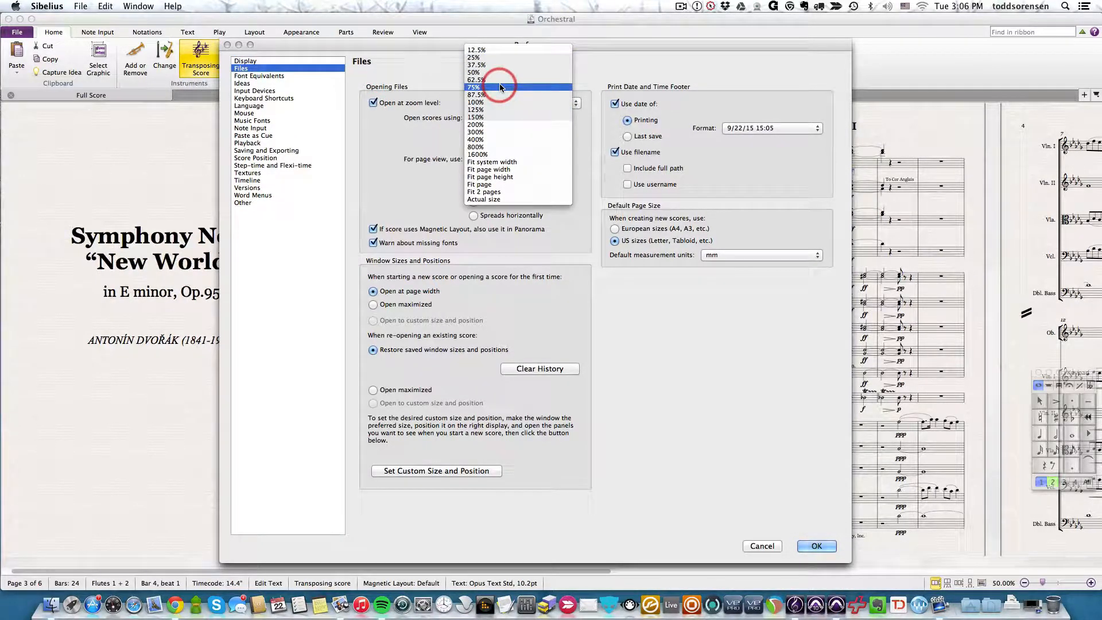
{"action": "left_click", "coordinate": [433, 64]}
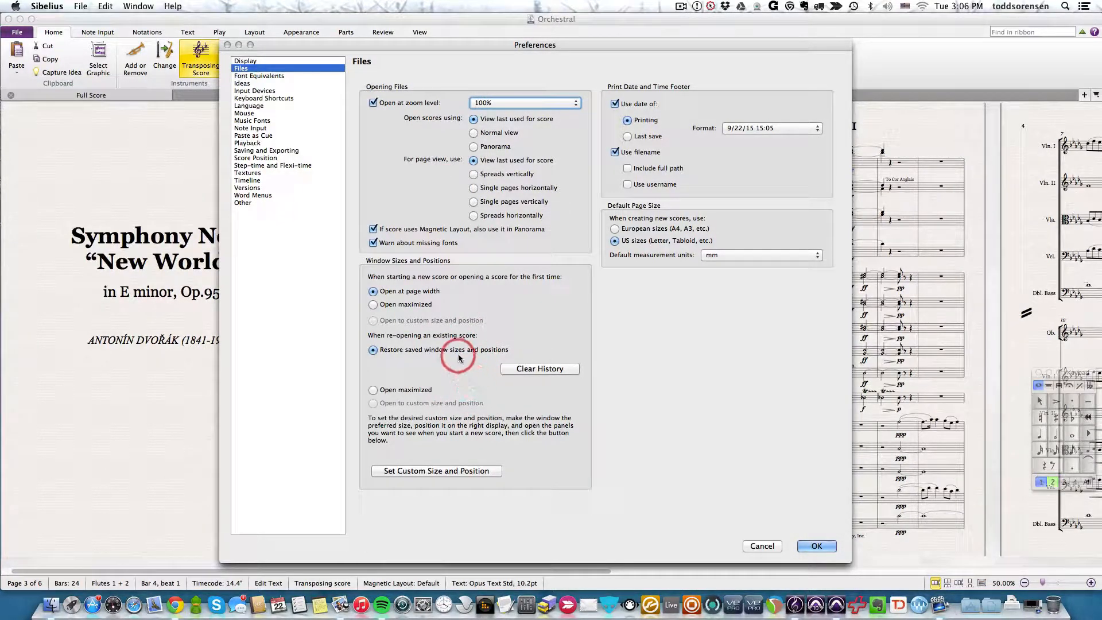
- Review the Font Equivalents, Ideas and Input Devices preferences
{"action": "left_click", "coordinate": [257, 75]}
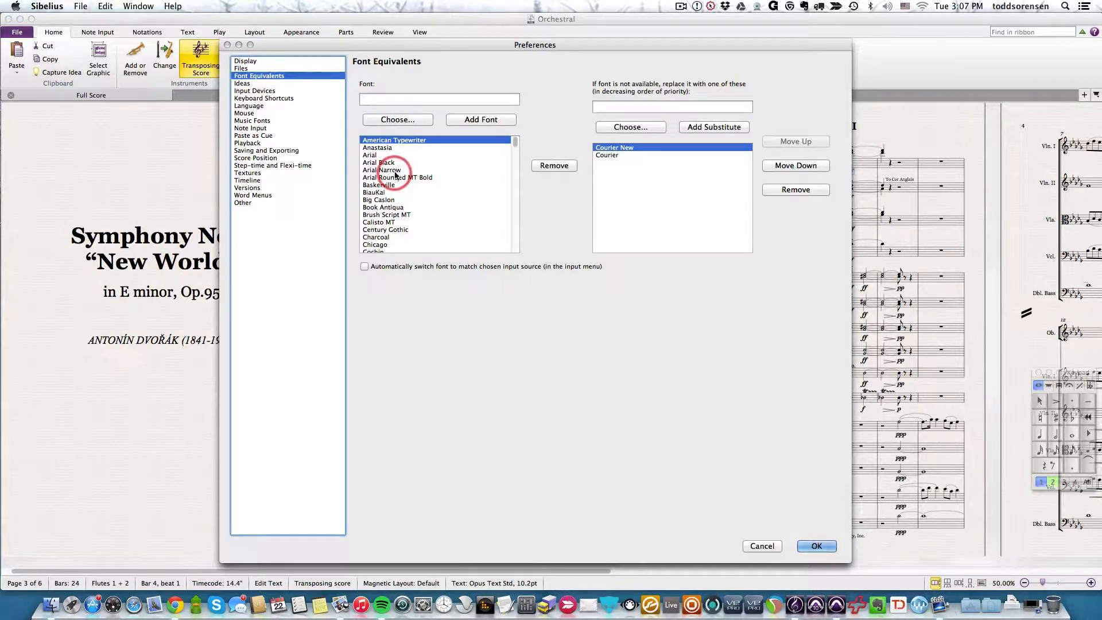
{"action": "left_click", "coordinate": [243, 83]}
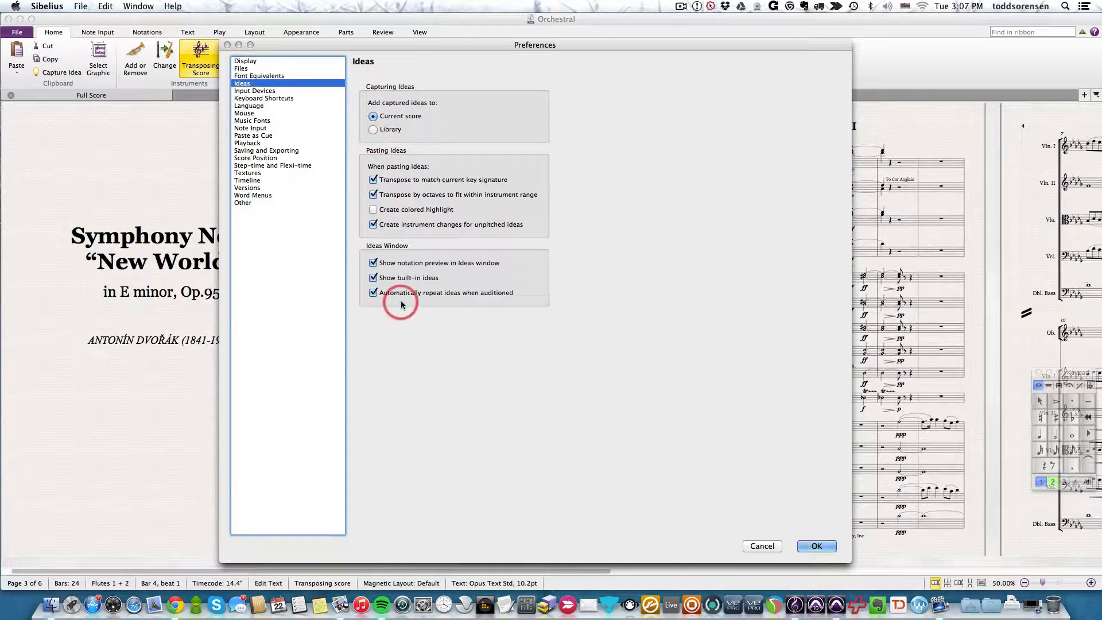
{"action": "left_click", "coordinate": [260, 92]}
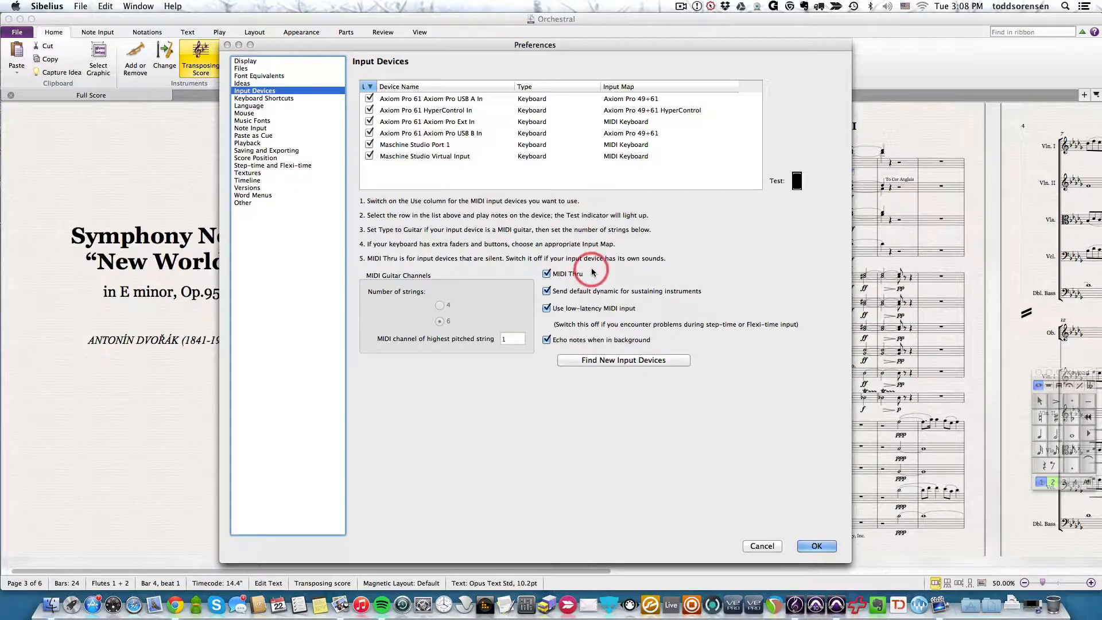
- In the Keyboard Shortcuts preferences, examine the features listed for the View, Appearance and File categories
{"action": "left_click", "coordinate": [253, 99]}
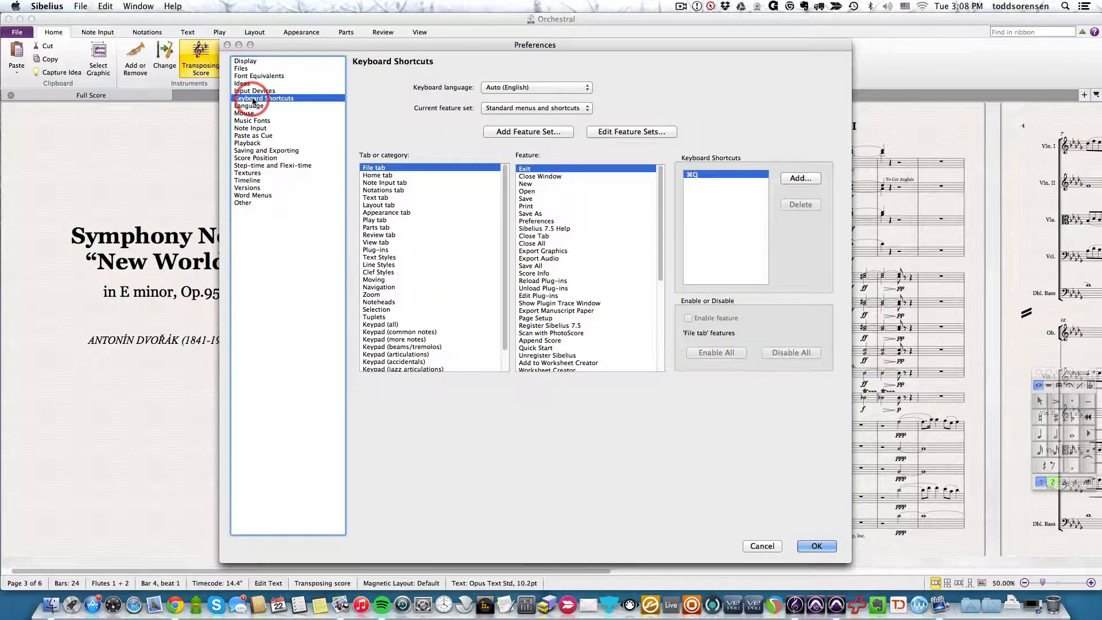
{"action": "left_click", "coordinate": [383, 243]}
{"action": "left_click", "coordinate": [386, 214]}
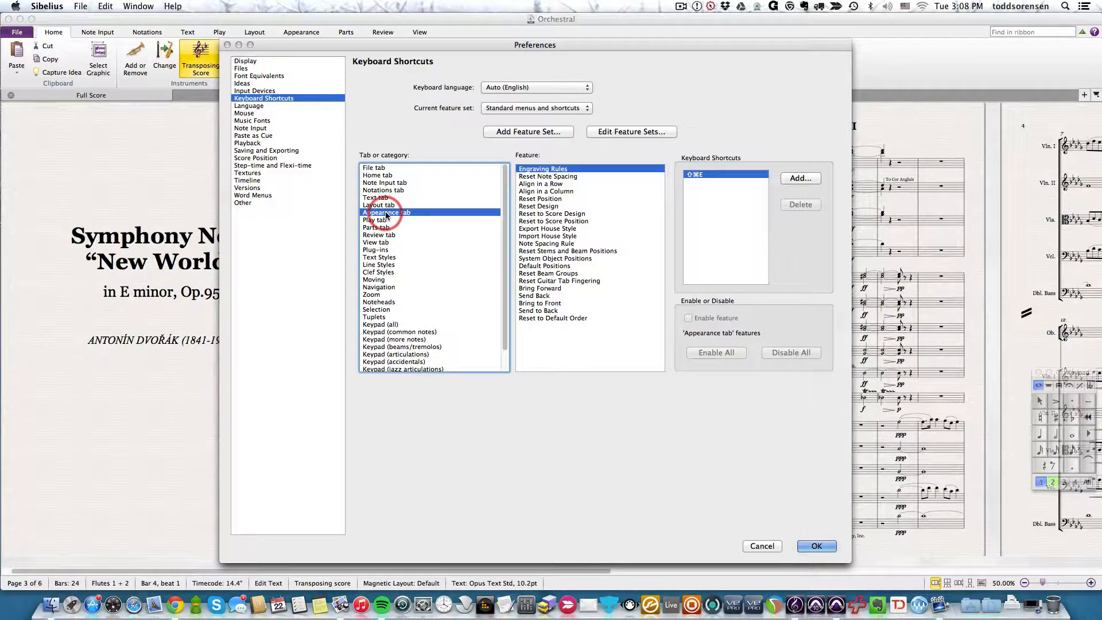
{"action": "left_click", "coordinate": [380, 169]}
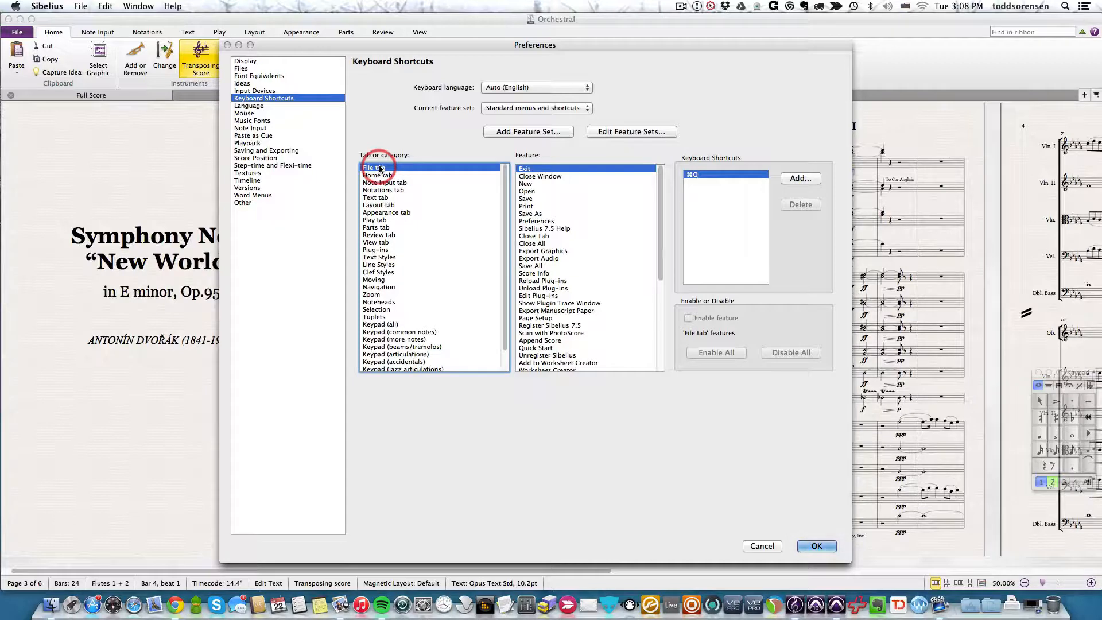
{"action": "scroll", "coordinate": [570, 314], "scroll_direction": "down", "scroll_amount": 5}
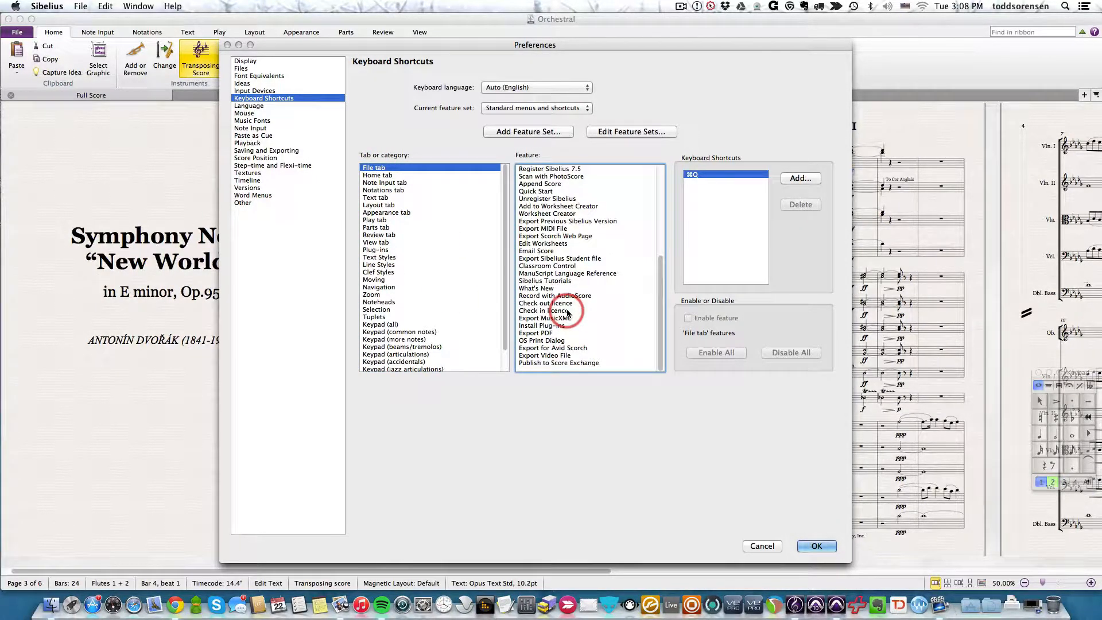
- In the Language preferences, inspect the manual application language choices and restore automatic language detection
{"action": "left_click", "coordinate": [259, 106]}
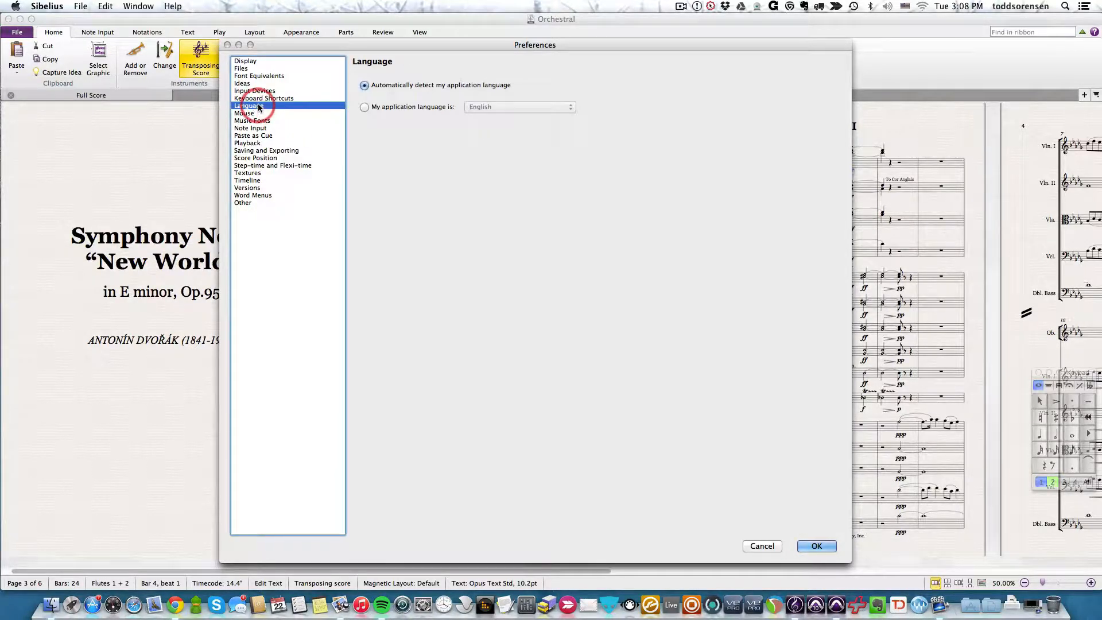
{"action": "left_click", "coordinate": [364, 107]}
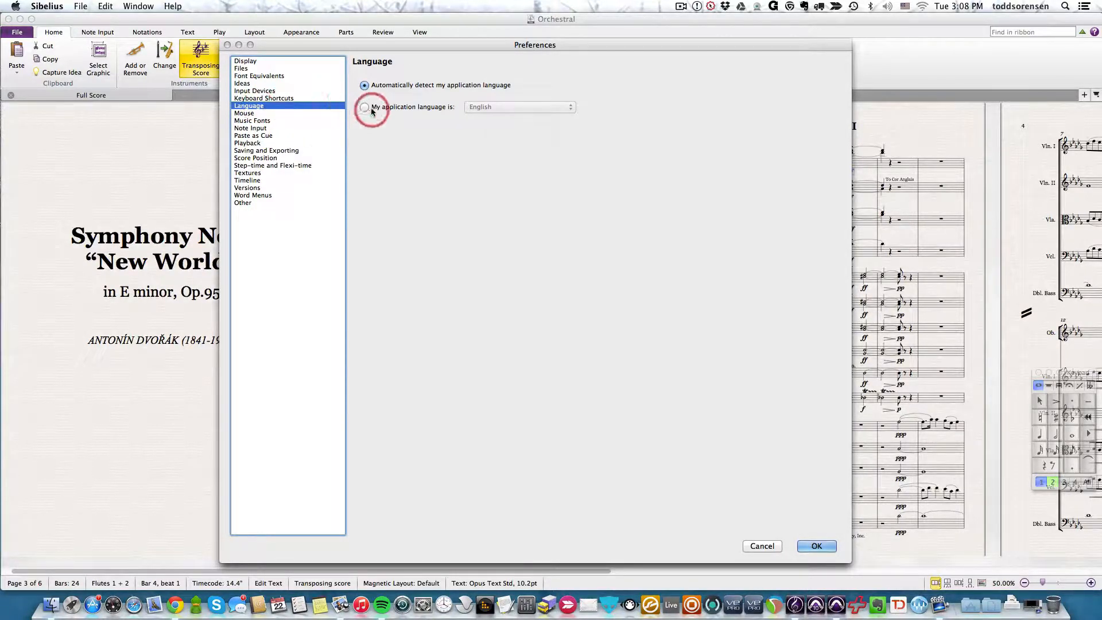
{"action": "left_click", "coordinate": [511, 108]}
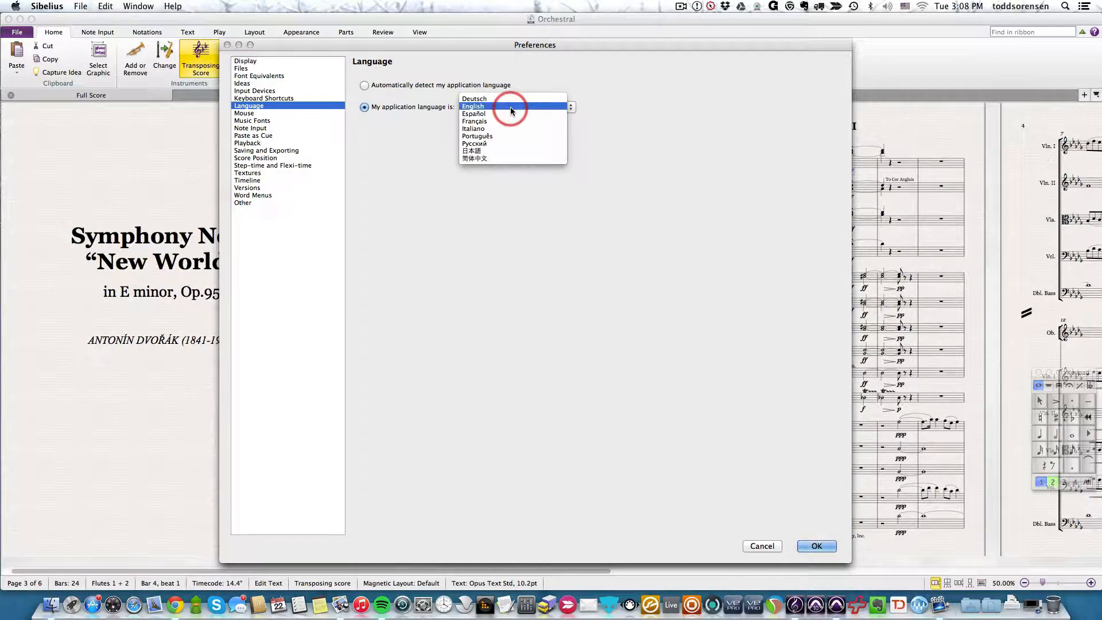
{"action": "left_click", "coordinate": [526, 207]}
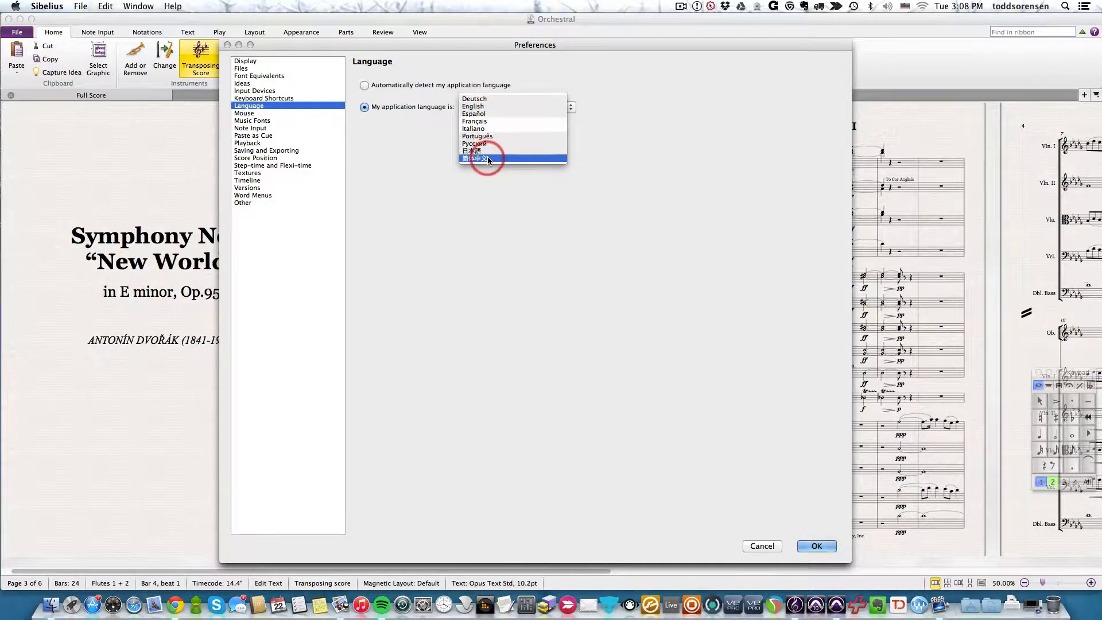
{"action": "left_click", "coordinate": [398, 180]}
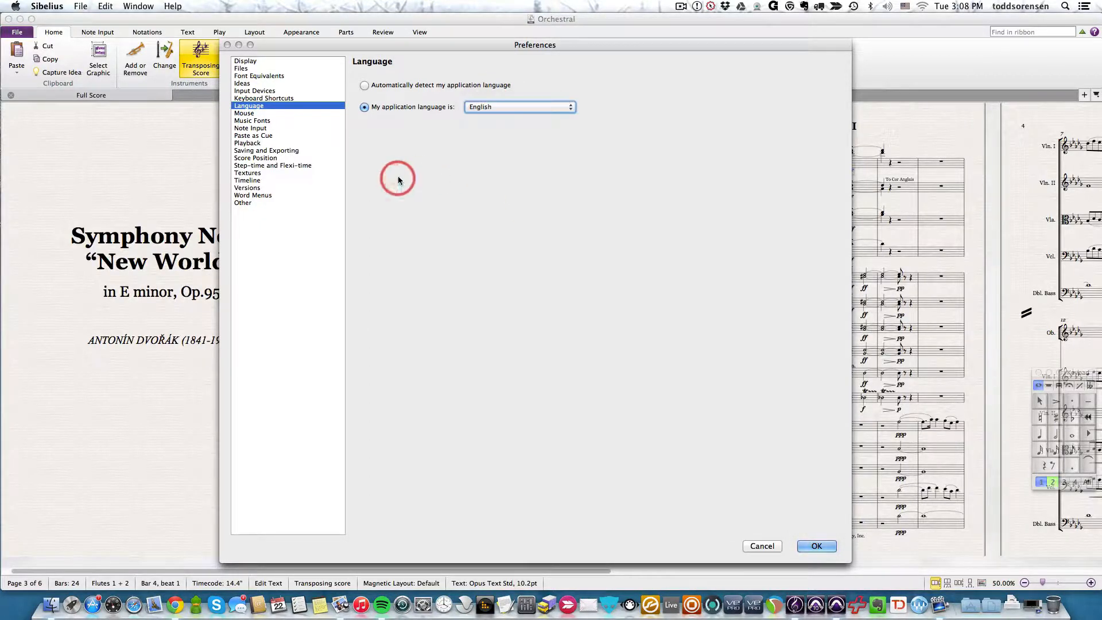
{"action": "left_click", "coordinate": [364, 85]}
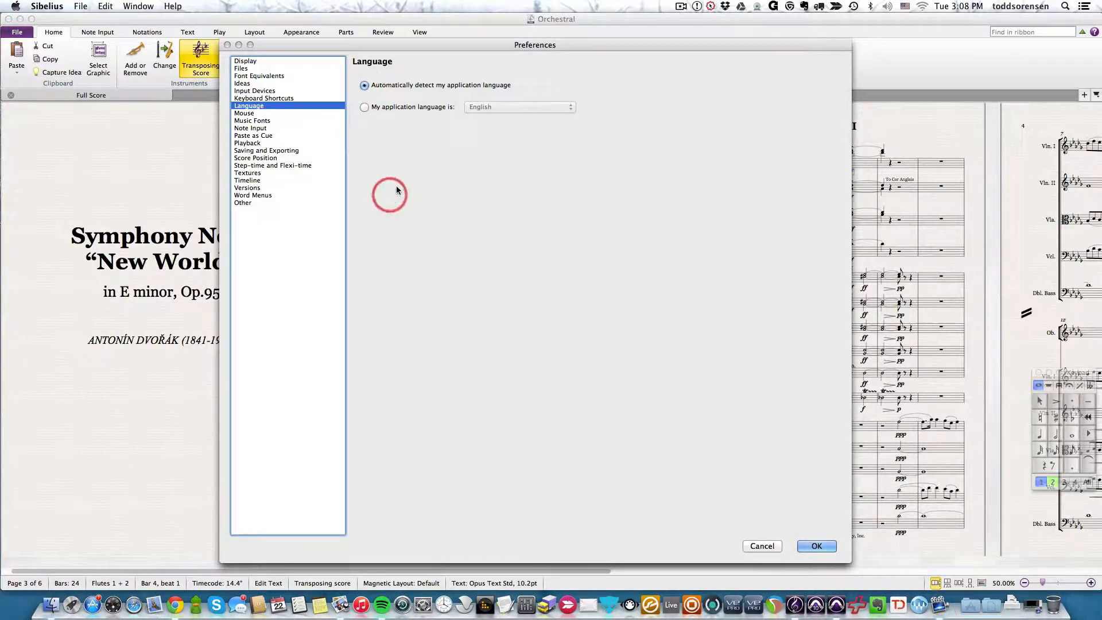
- Review the Mouse, Music Fonts, Note Input and Paste as Cue preferences
{"action": "left_click", "coordinate": [250, 114]}
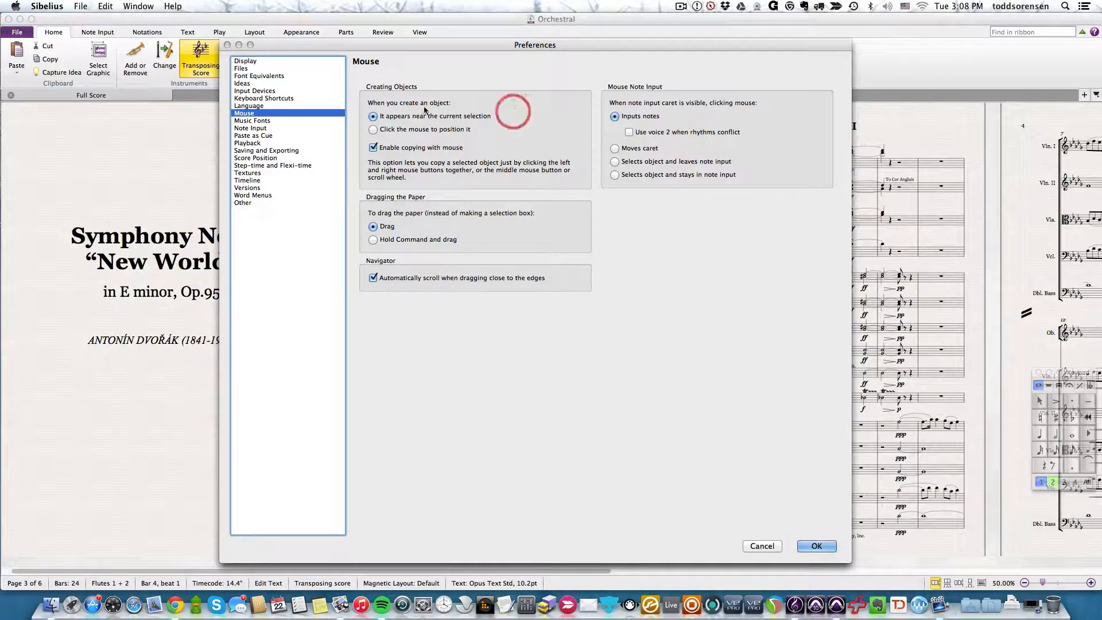
{"action": "left_click", "coordinate": [248, 121]}
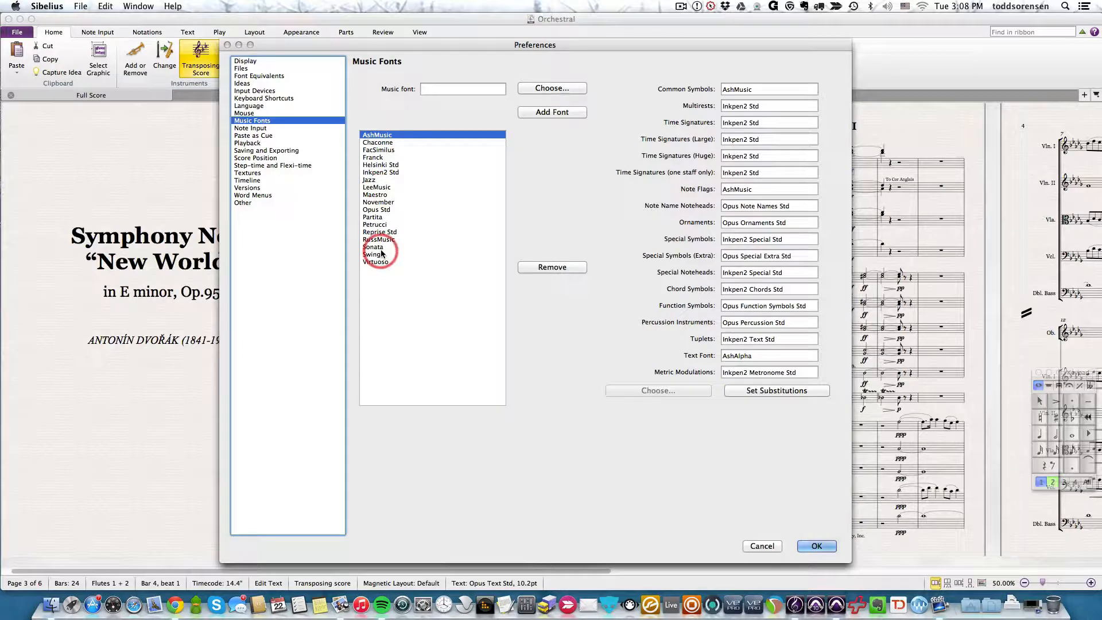
{"action": "left_click", "coordinate": [247, 128]}
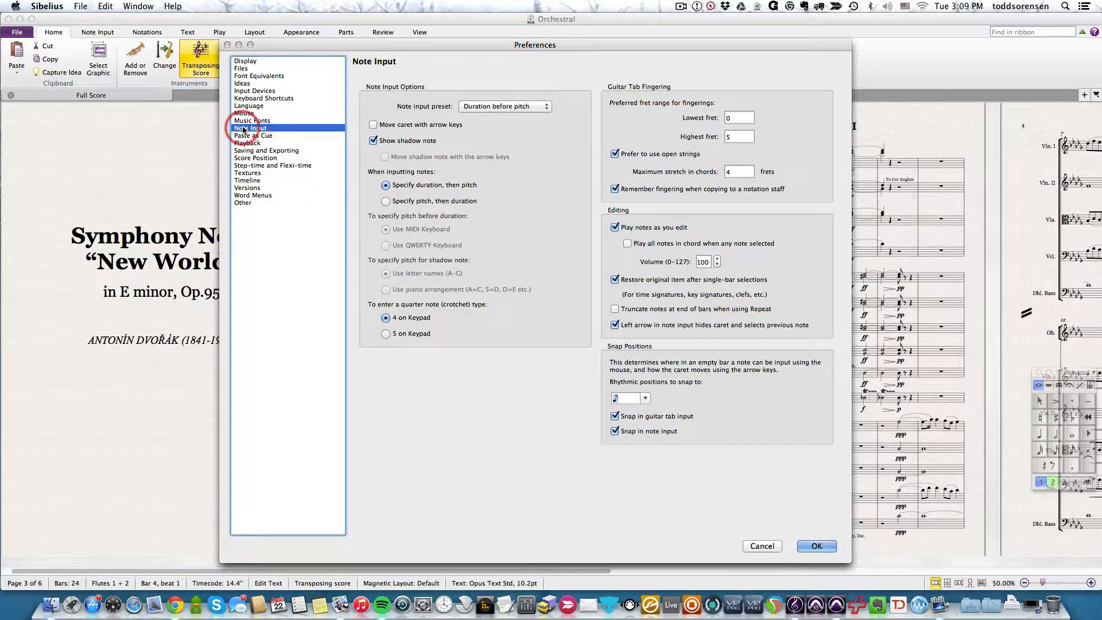
{"action": "left_click", "coordinate": [247, 136]}
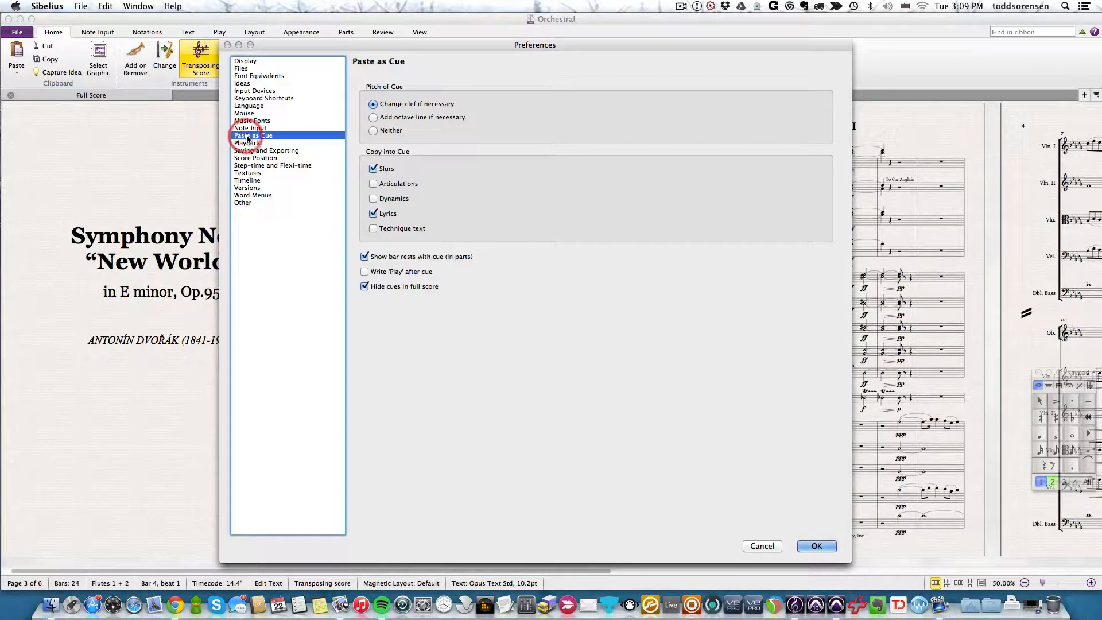
- In the Playback preferences, inspect the default playback configurations and keep Sibelius 7 Sounds (Chamber)
{"action": "left_click", "coordinate": [247, 143]}
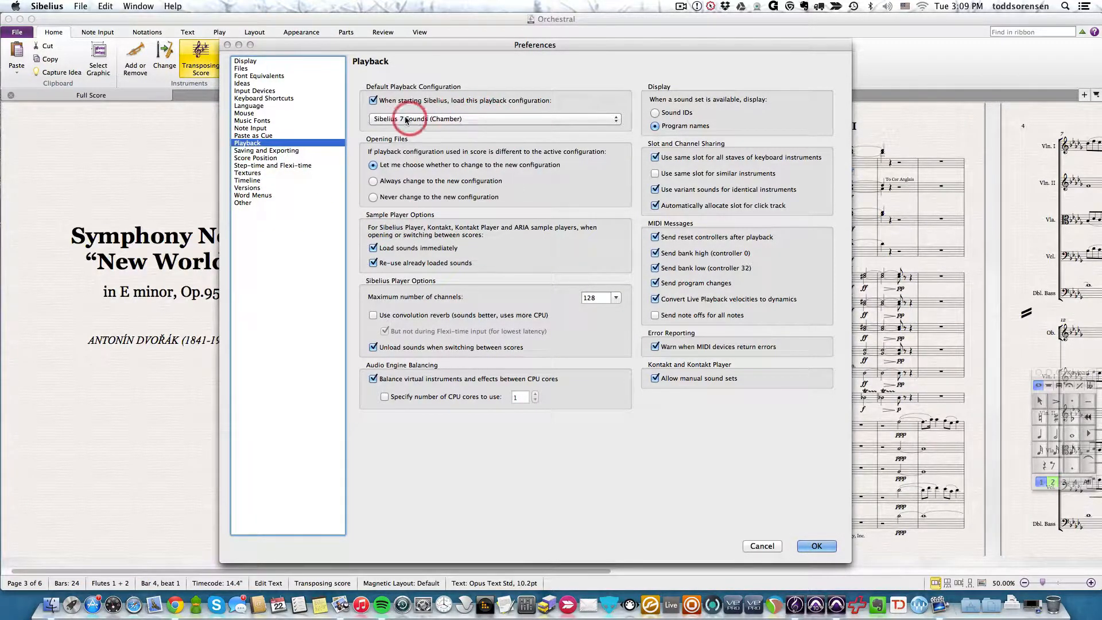
{"action": "left_click", "coordinate": [543, 119]}
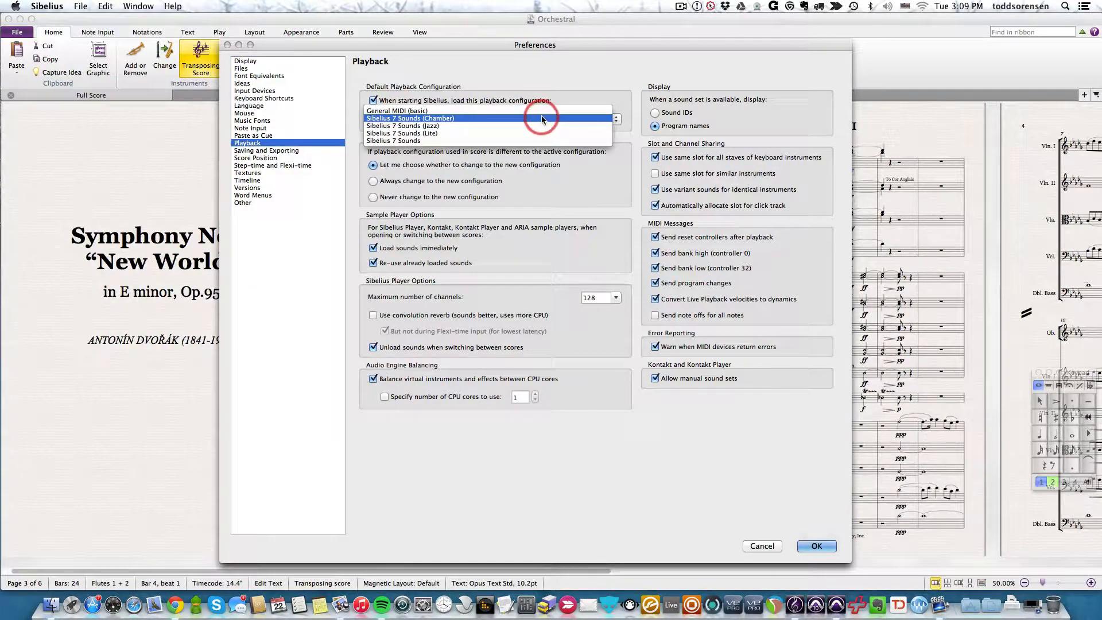
{"action": "left_click", "coordinate": [477, 117]}
- Review the Saving and Exporting, Score Position, and Step-time and Flexi-time preferences
{"action": "left_click", "coordinate": [259, 150]}
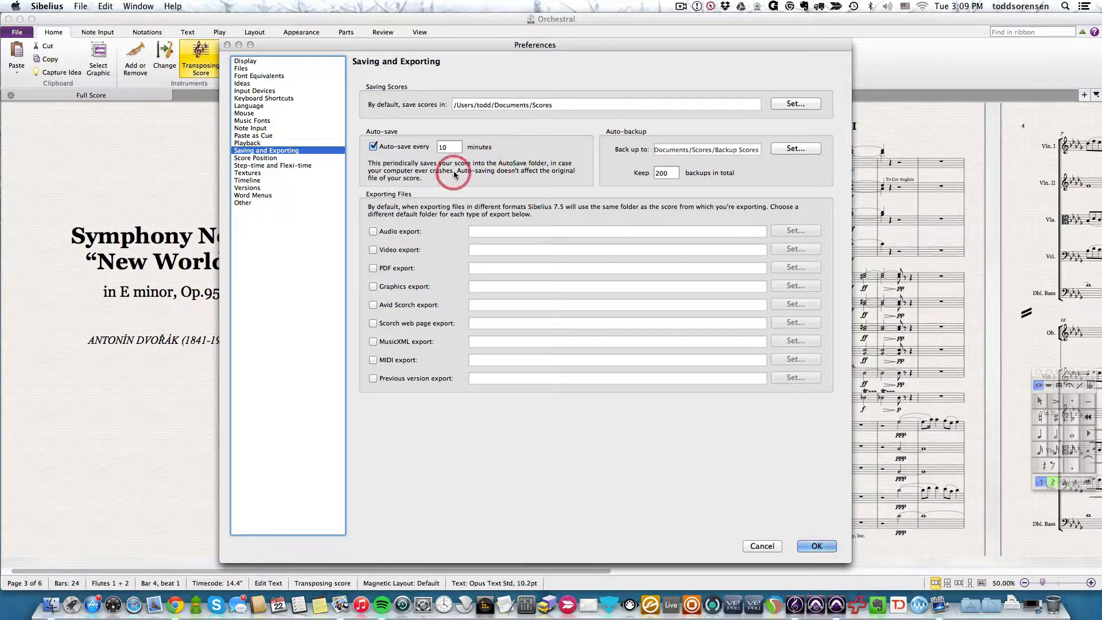
{"action": "left_click", "coordinate": [251, 159]}
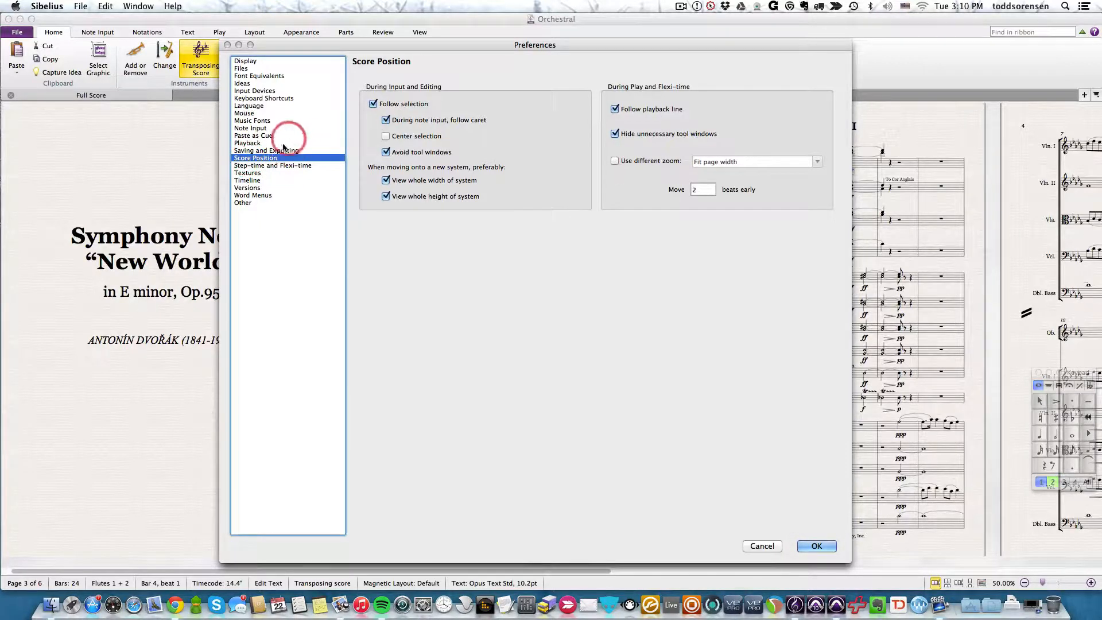
{"action": "left_click", "coordinate": [267, 166]}
{"action": "left_click", "coordinate": [485, 205]}
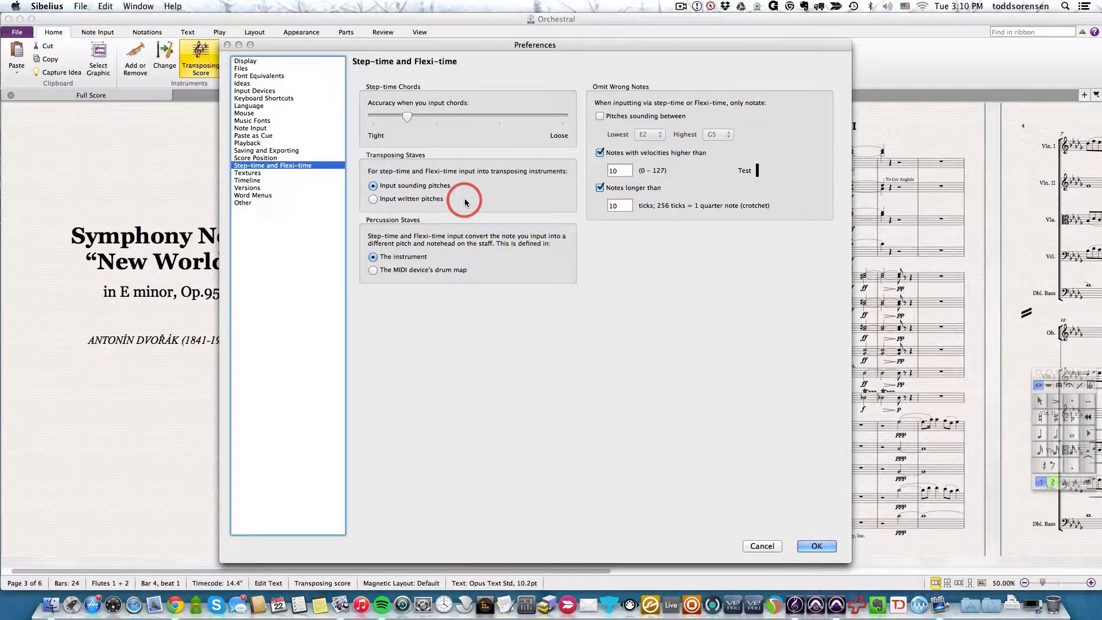
- In the Textures preferences, try the Marble, black Empire and Leaves desk textures for scores
{"action": "left_click", "coordinate": [246, 173]}
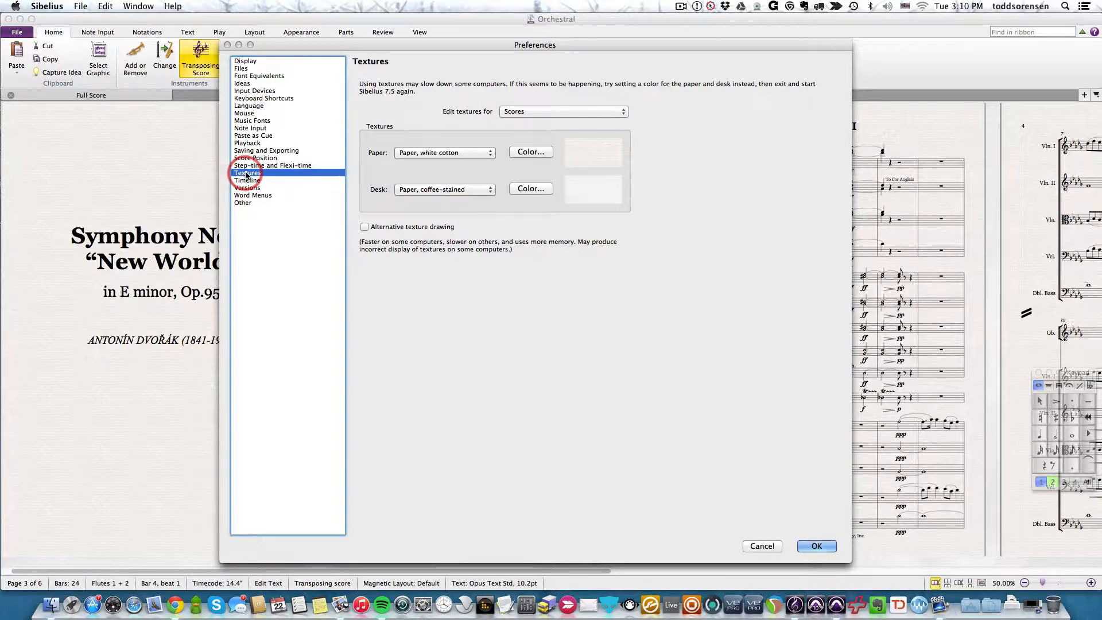
{"action": "left_click", "coordinate": [450, 190]}
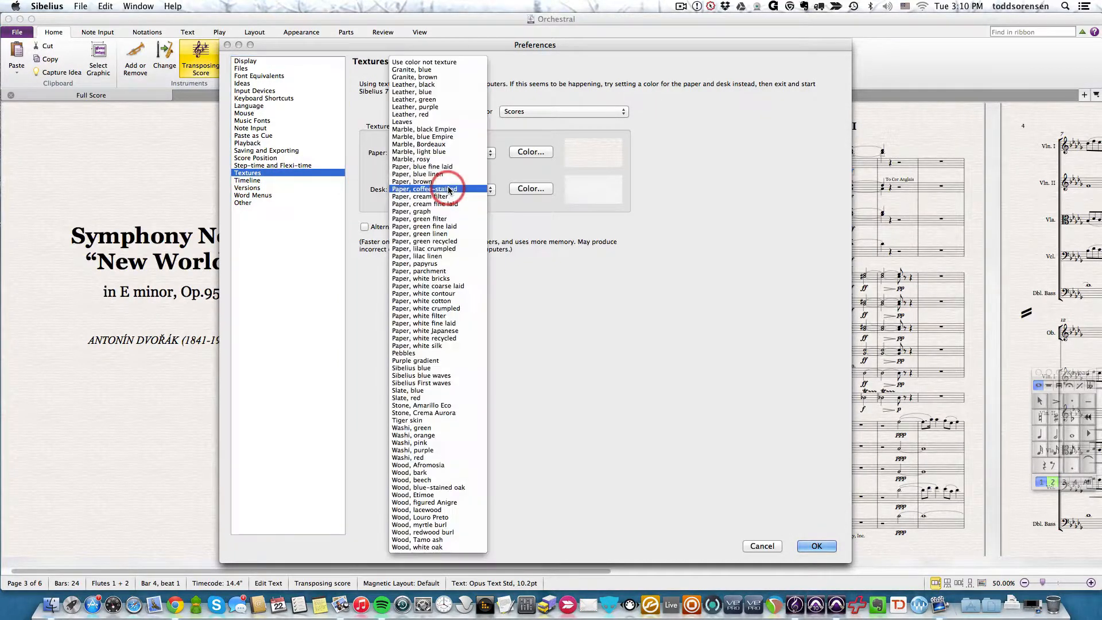
{"action": "left_click", "coordinate": [630, 308]}
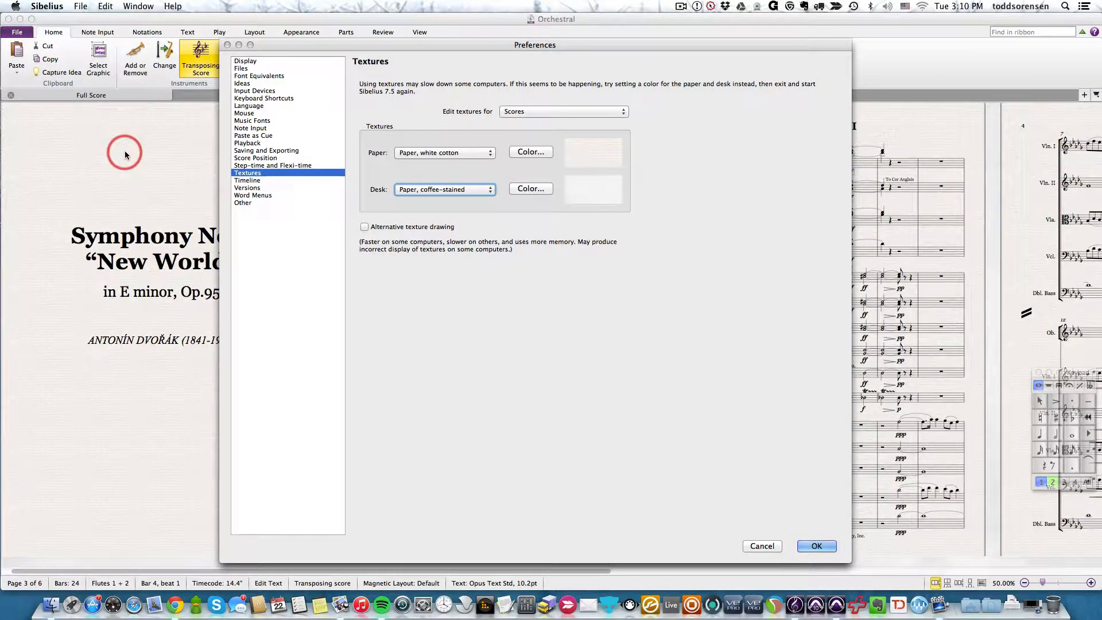
{"action": "left_click", "coordinate": [465, 190]}
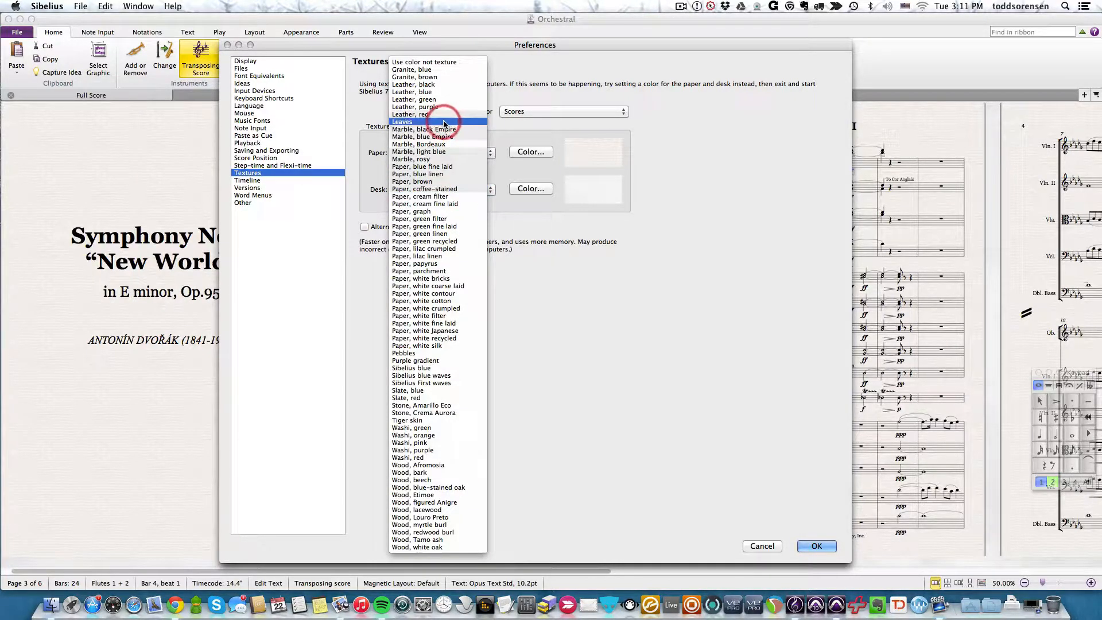
{"action": "left_click", "coordinate": [424, 130]}
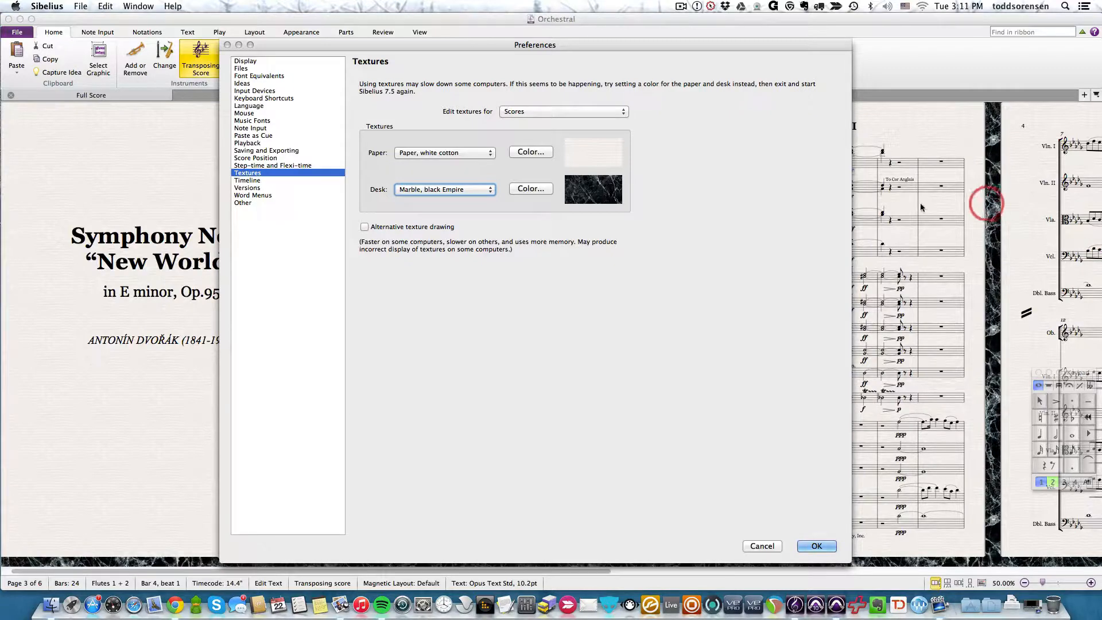
{"action": "left_click", "coordinate": [464, 189]}
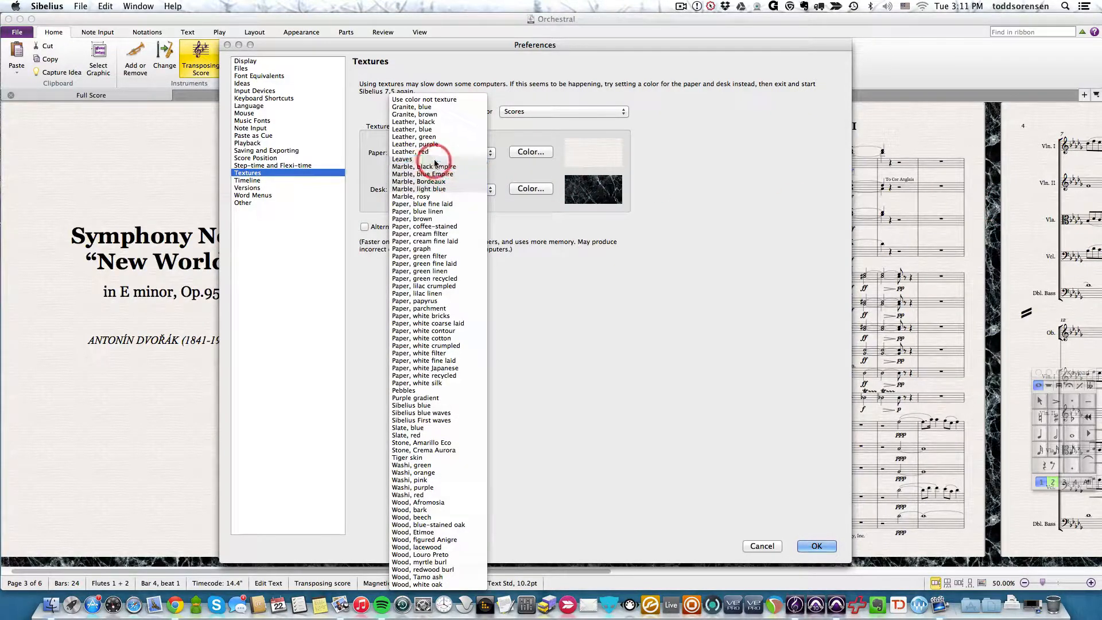
{"action": "left_click", "coordinate": [431, 159]}
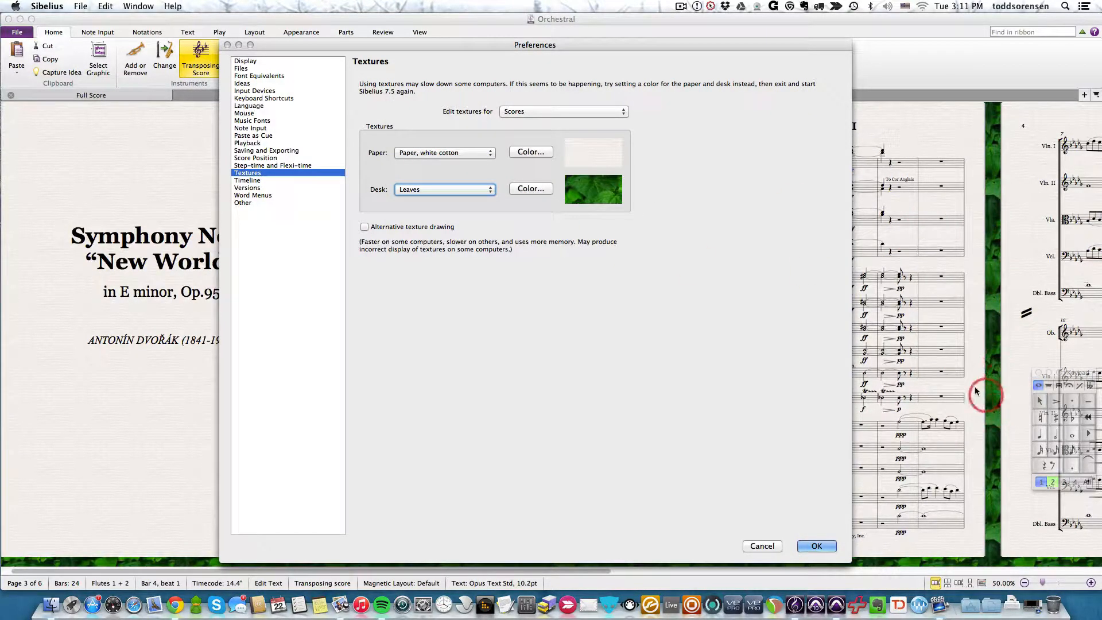
- Restore the desk texture to Paper, coffee-stained and apply the preferences to return to the score
{"action": "left_click", "coordinate": [457, 189]}
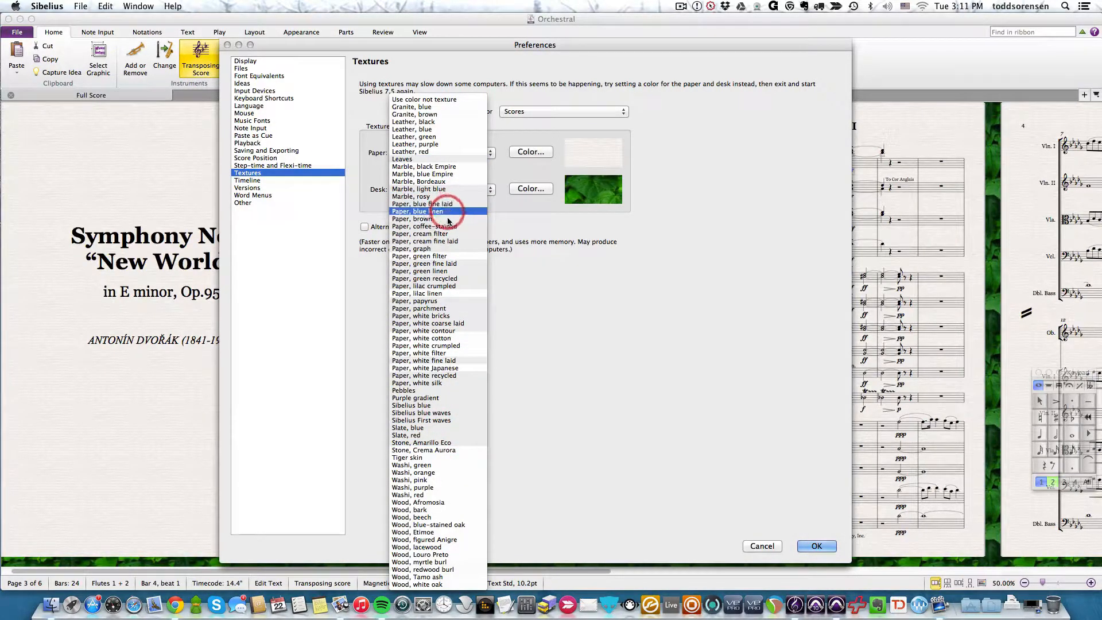
{"action": "left_click", "coordinate": [424, 228]}
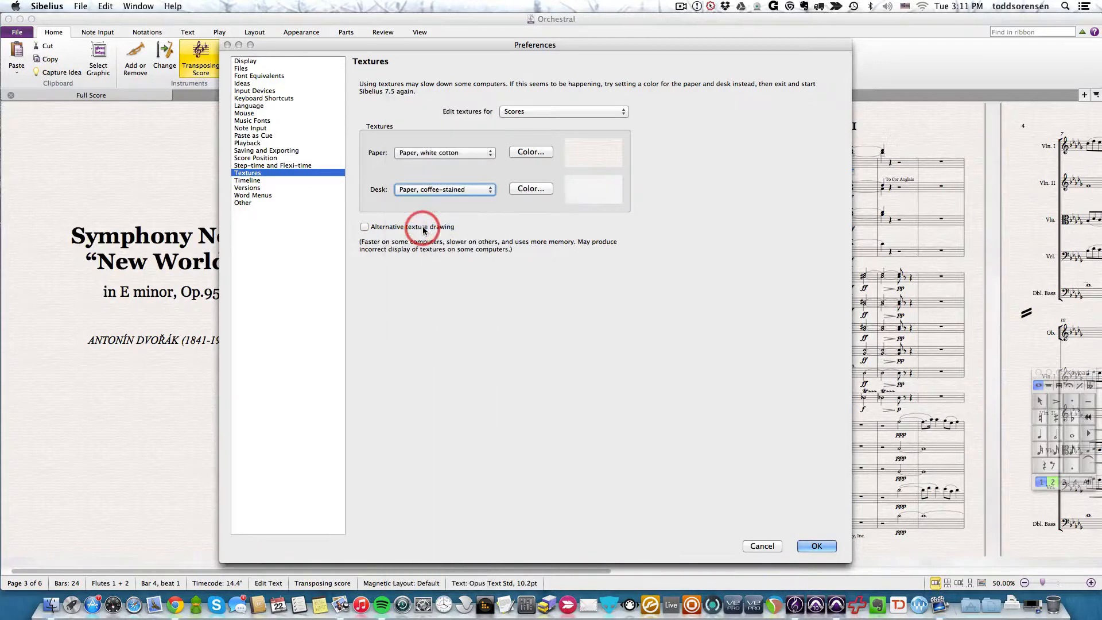
{"action": "left_click", "coordinate": [817, 546]}
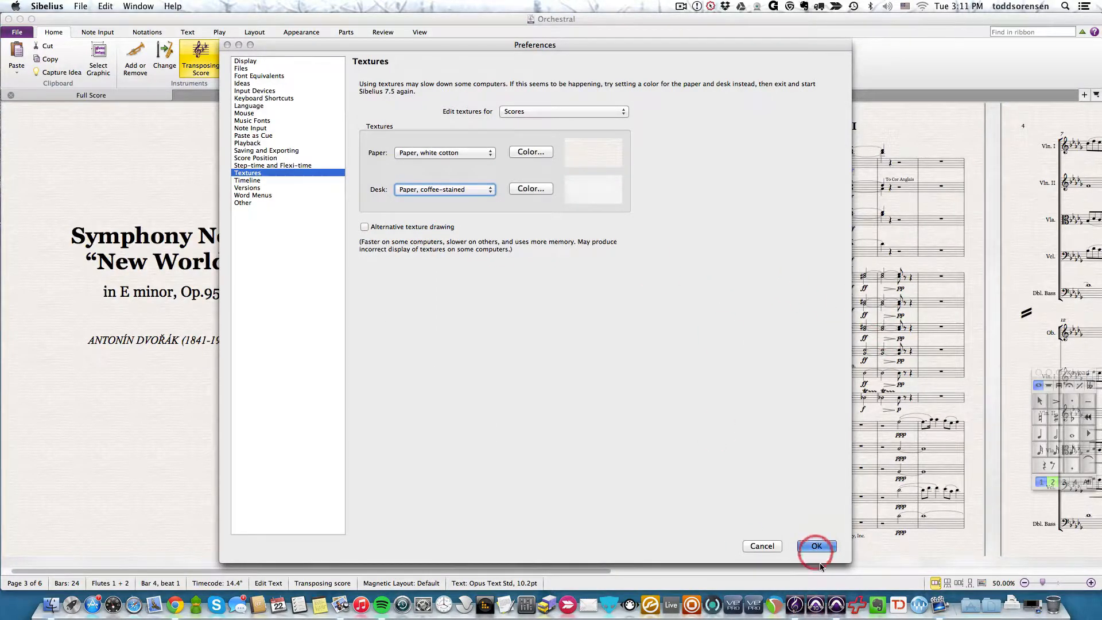
{"action": "left_click", "coordinate": [498, 197]}
{"action": "left_click_drag", "start_coordinate": [418, 187], "coordinate": [418, 137]}
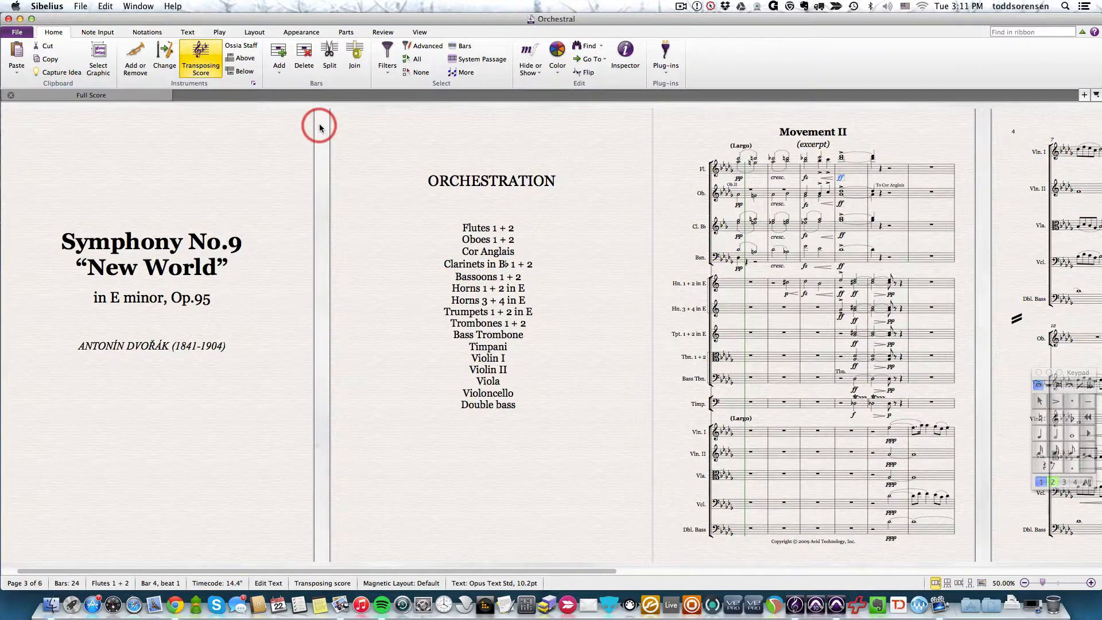
- Reopen the Textures preferences and set the desk texture for scores to Purple gradient
{"action": "key", "text": "super+comma"}
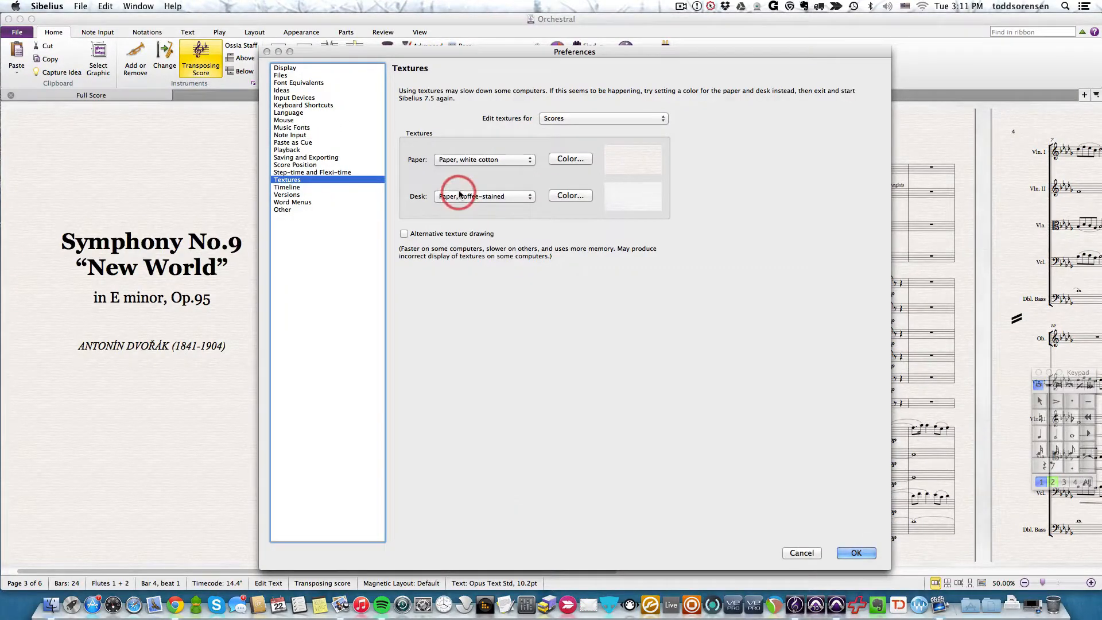
{"action": "left_click", "coordinate": [460, 195]}
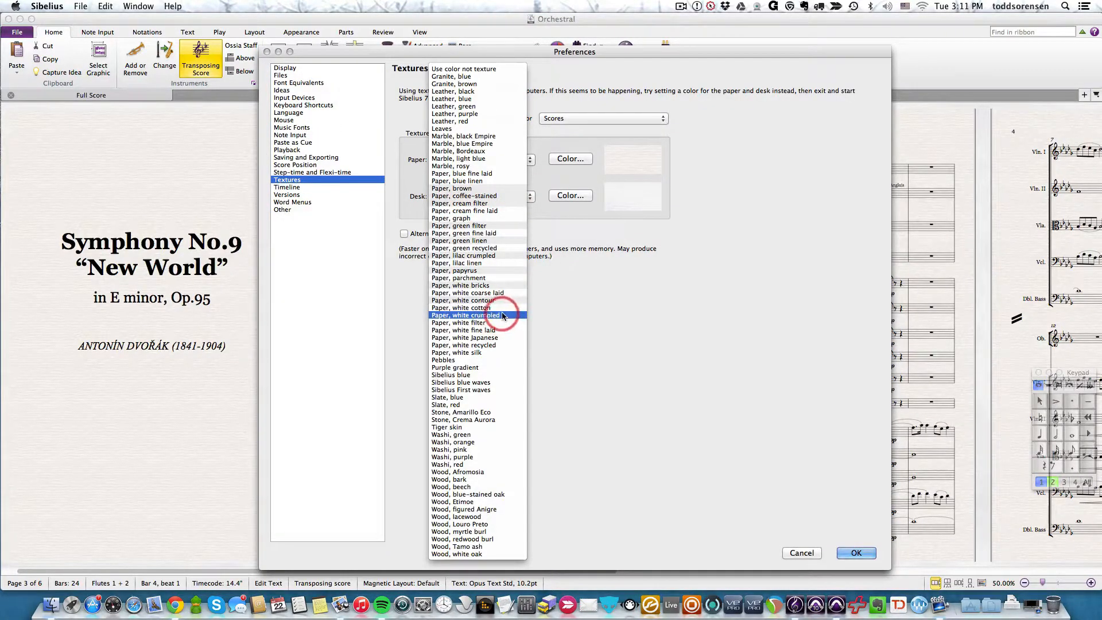
{"action": "left_click", "coordinate": [656, 291]}
{"action": "left_click_drag", "start_coordinate": [480, 197], "coordinate": [475, 368]}
{"action": "left_click", "coordinate": [653, 439]}
{"action": "left_click", "coordinate": [852, 568]}
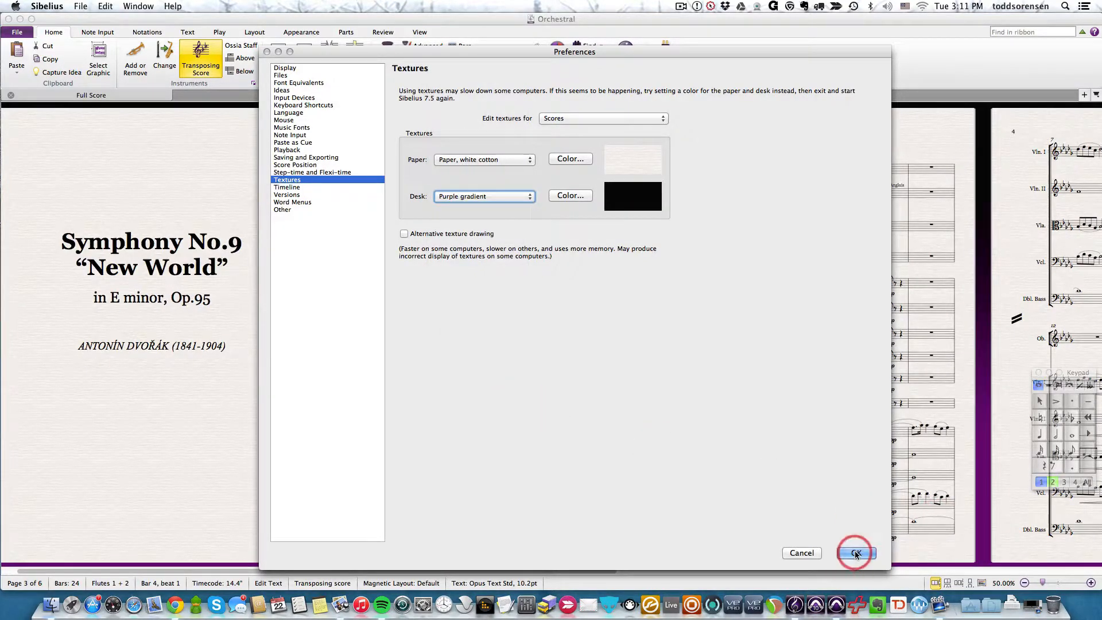
- Review the Timeline, Versions, Word Menus and Other preferences, and apply the preference changes
{"action": "left_click", "coordinate": [307, 187]}
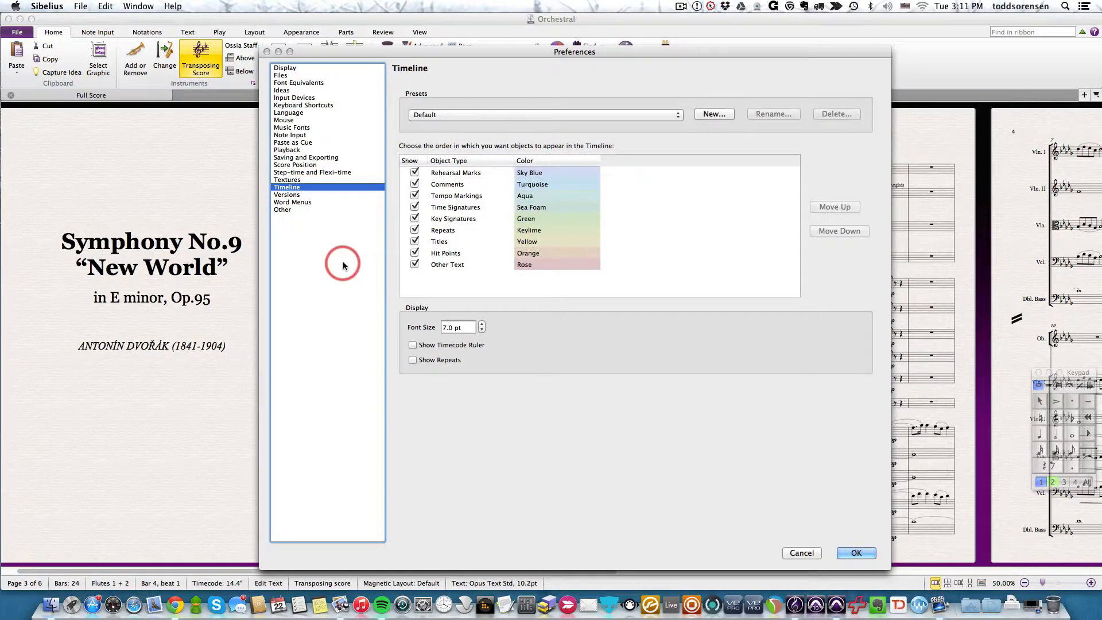
{"action": "left_click", "coordinate": [284, 196]}
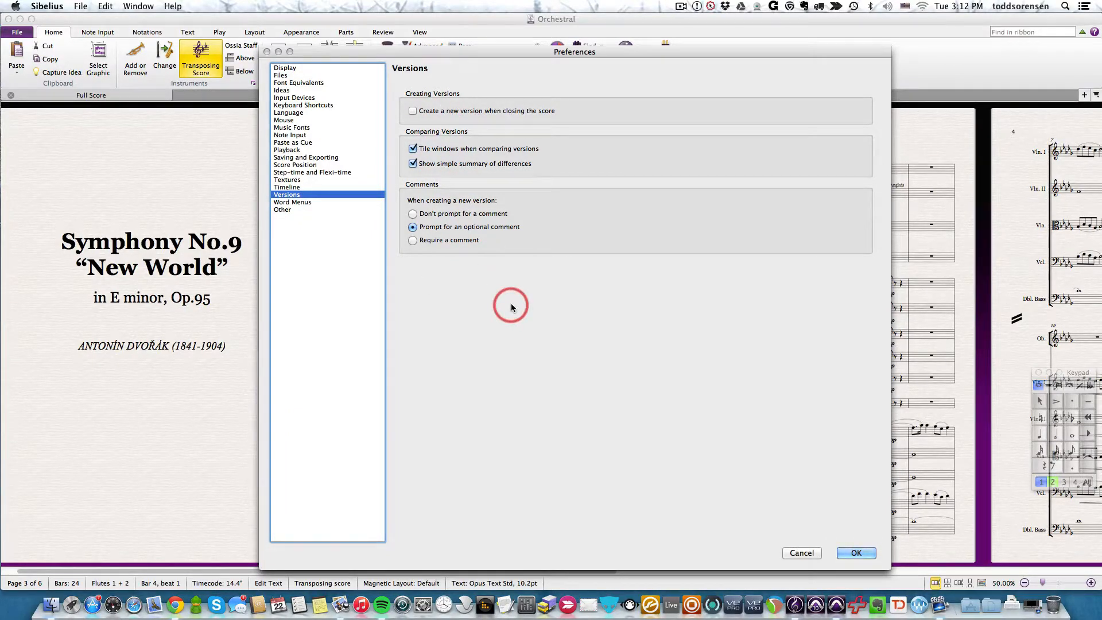
{"action": "key", "text": "Down"}
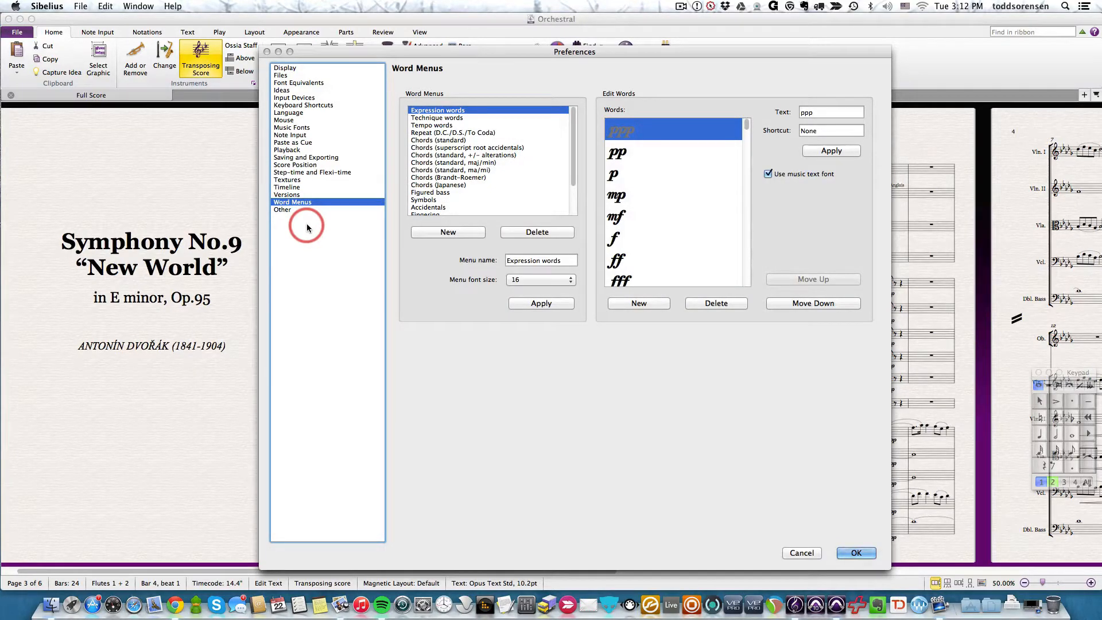
{"action": "left_click", "coordinate": [284, 210]}
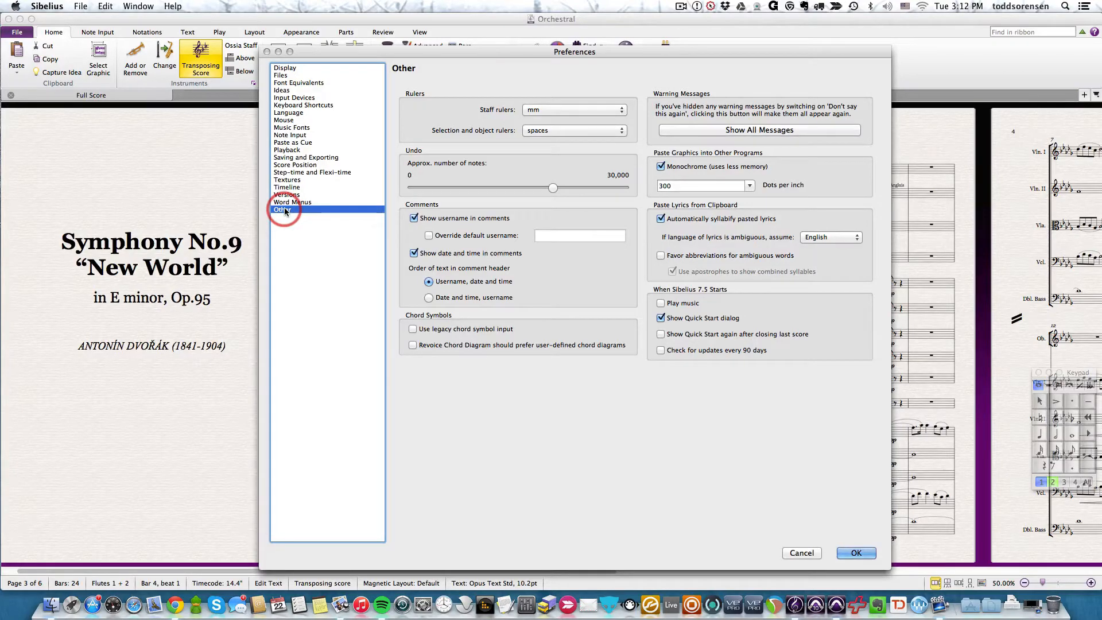
{"action": "left_click", "coordinate": [858, 553]}
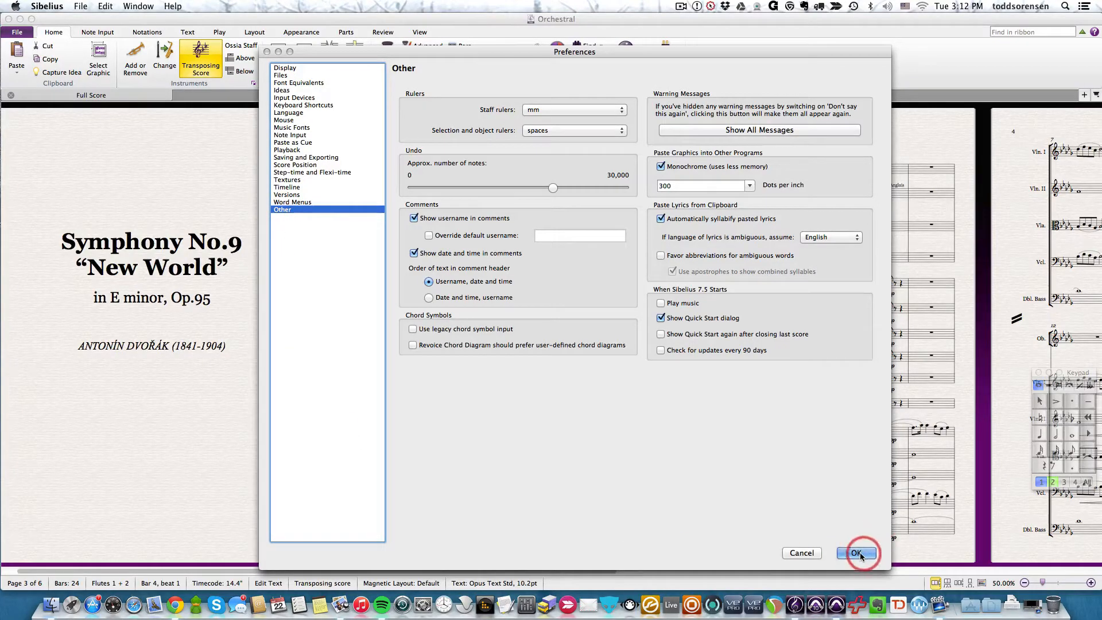